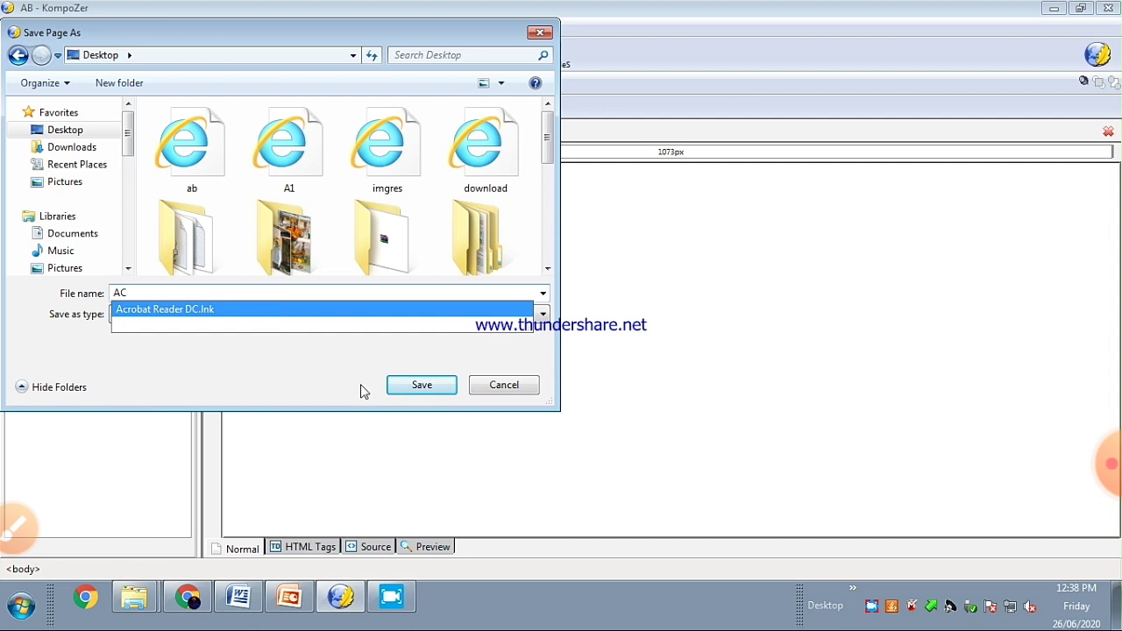
# Save the page as an HTML file named ABC on the Desktop
pyautogui.write('B')
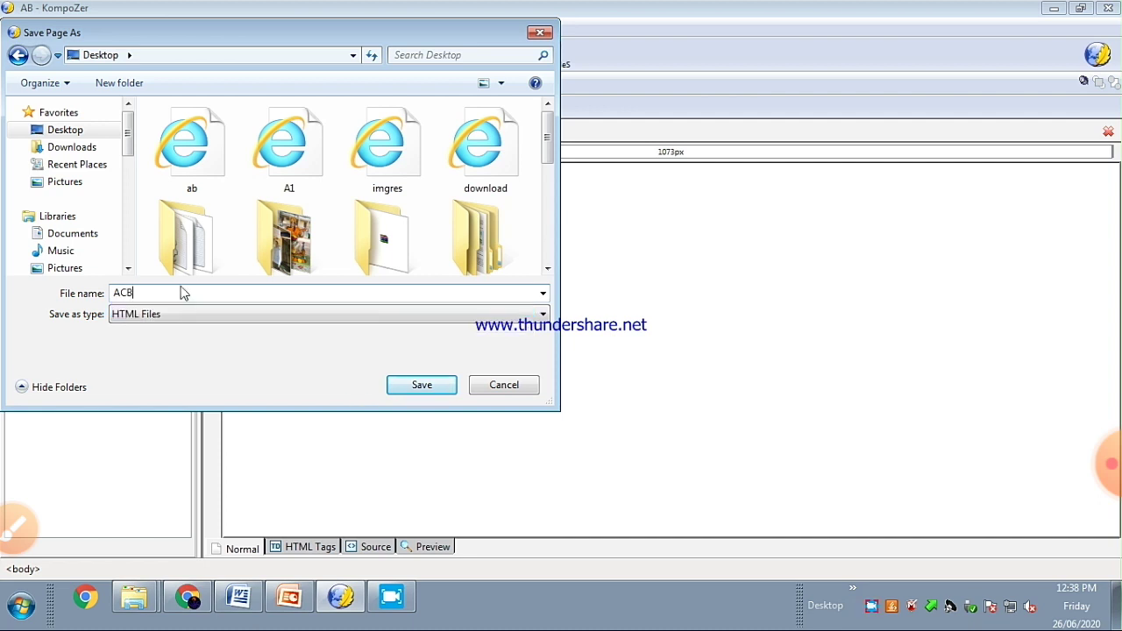
pyautogui.press('BackSpace')
pyautogui.press('BackSpace')
pyautogui.write('BC')
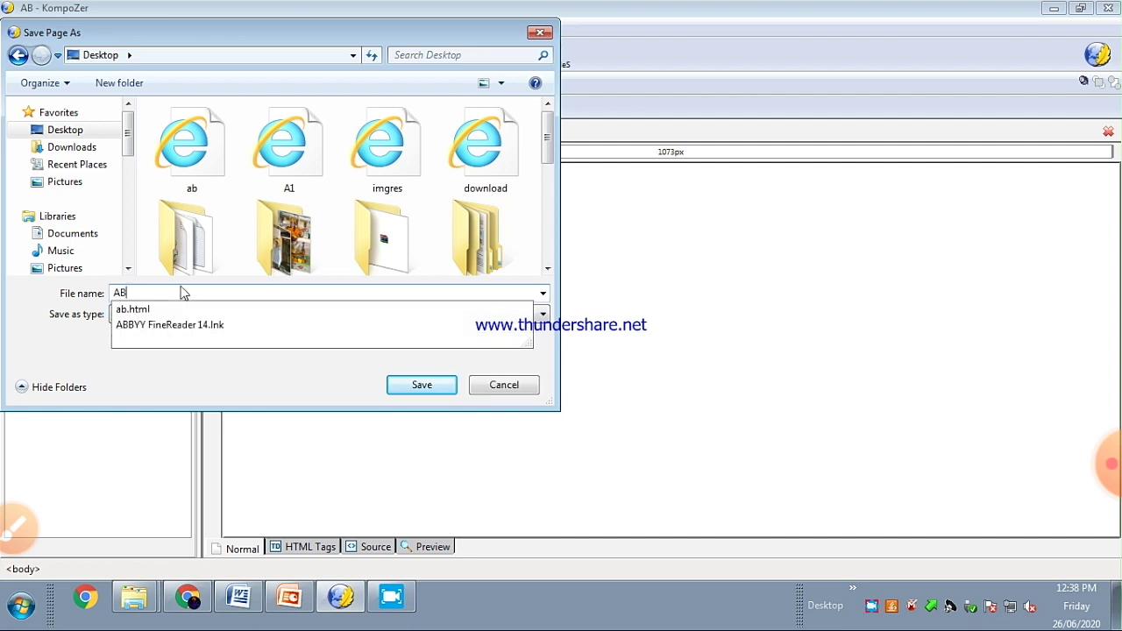
pyautogui.click(429, 385)
# Open the CSS stylesheet editor and create a style rule for all h1 (Heading 1) elements
pyautogui.press('F11')
pyautogui.click(310, 254)
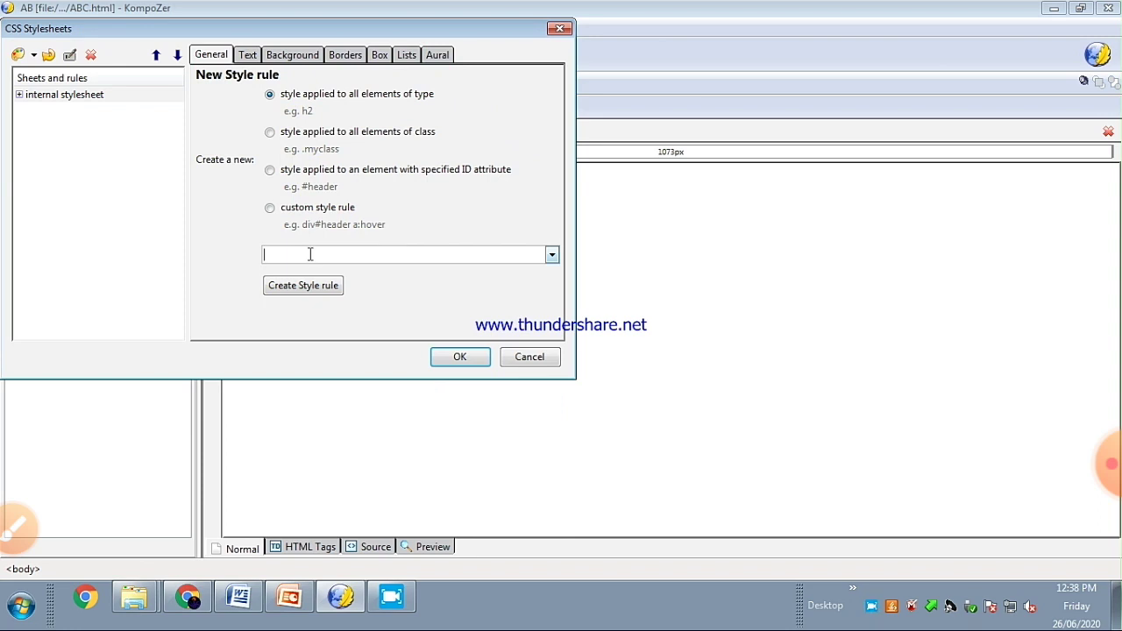
pyautogui.click(552, 255)
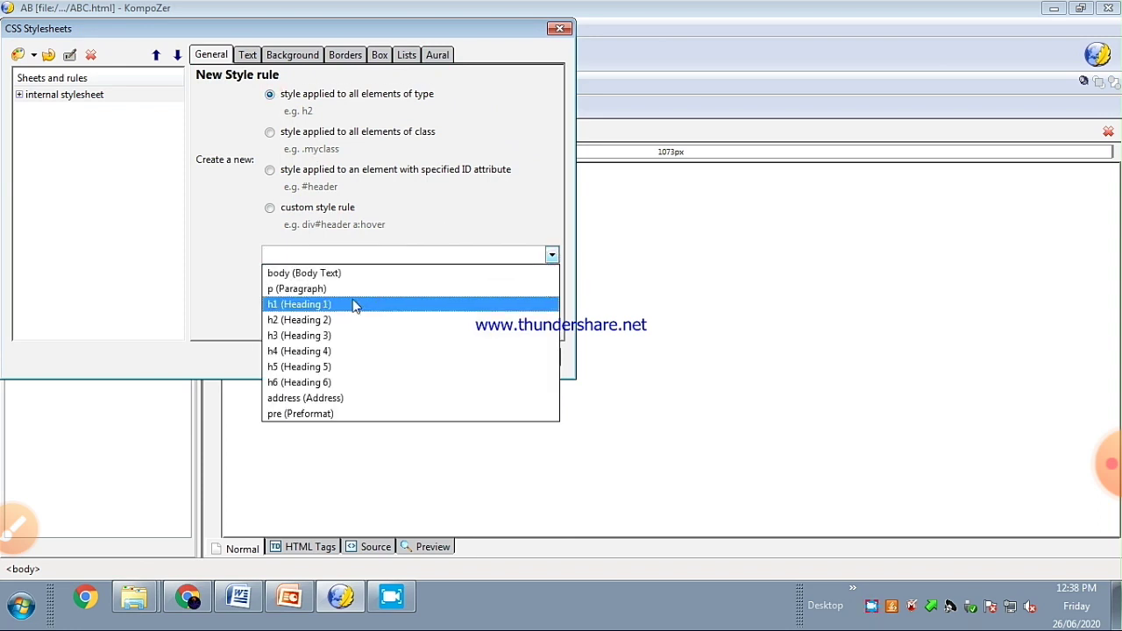
pyautogui.click(353, 303)
pyautogui.click(321, 287)
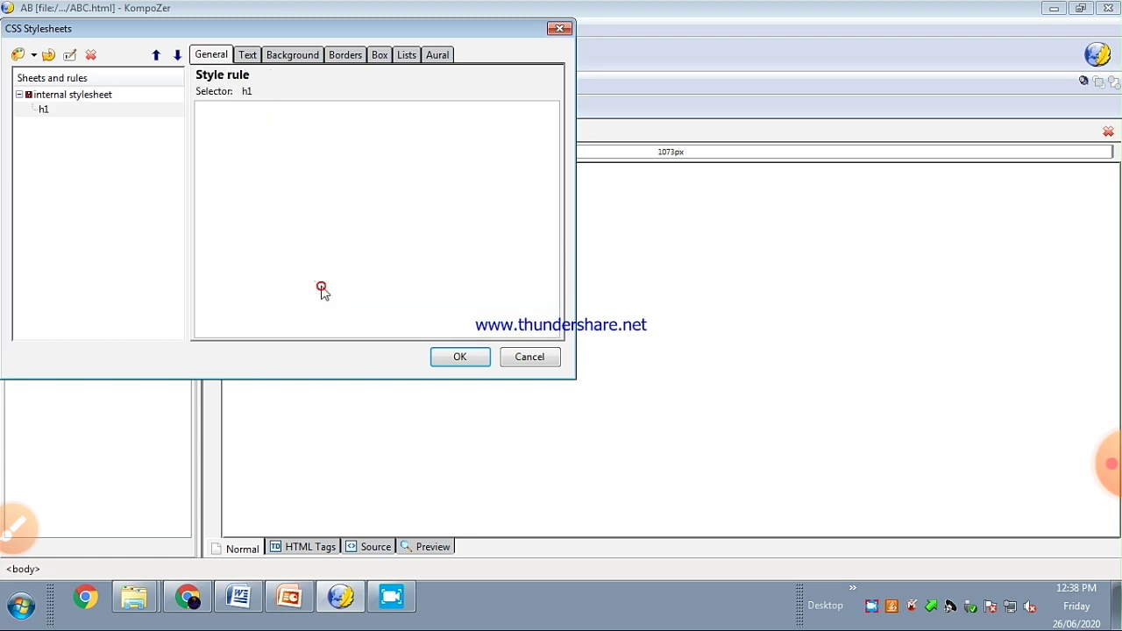
pyautogui.click(245, 58)
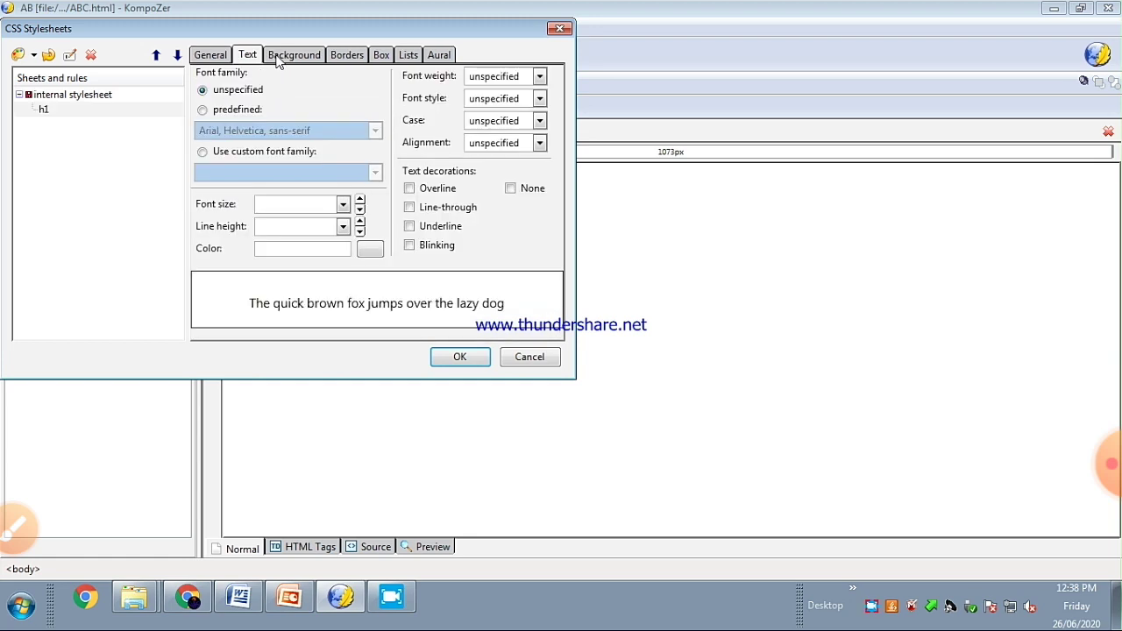
pyautogui.click(289, 56)
pyautogui.click(344, 56)
pyautogui.click(215, 55)
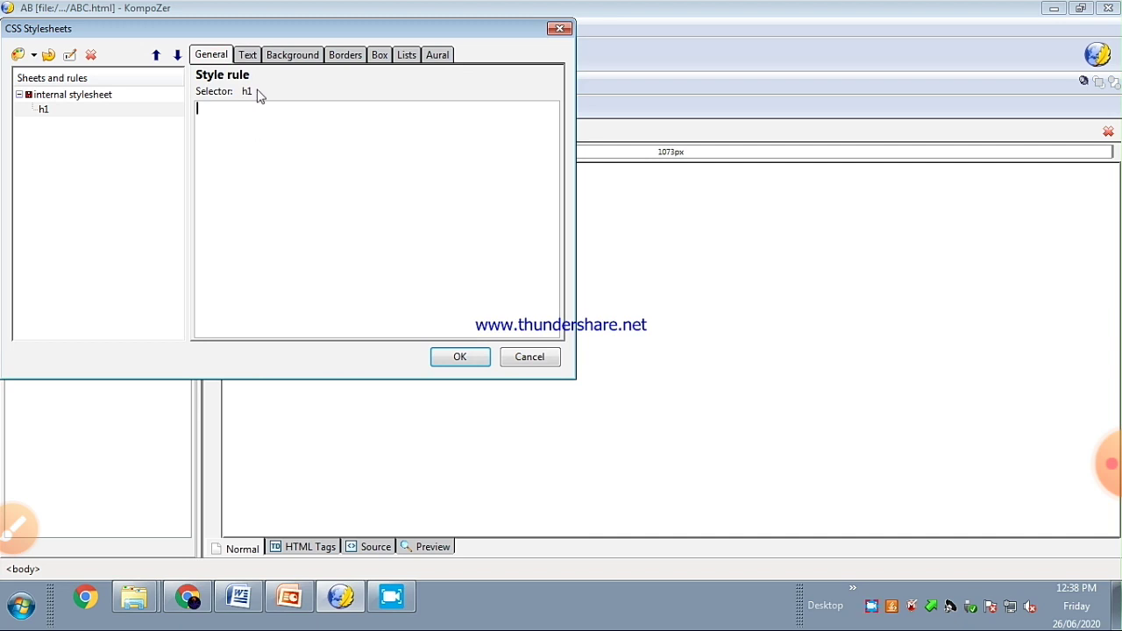
# Give the h1 rule's text the custom font family Lucida Console
pyautogui.click(248, 55)
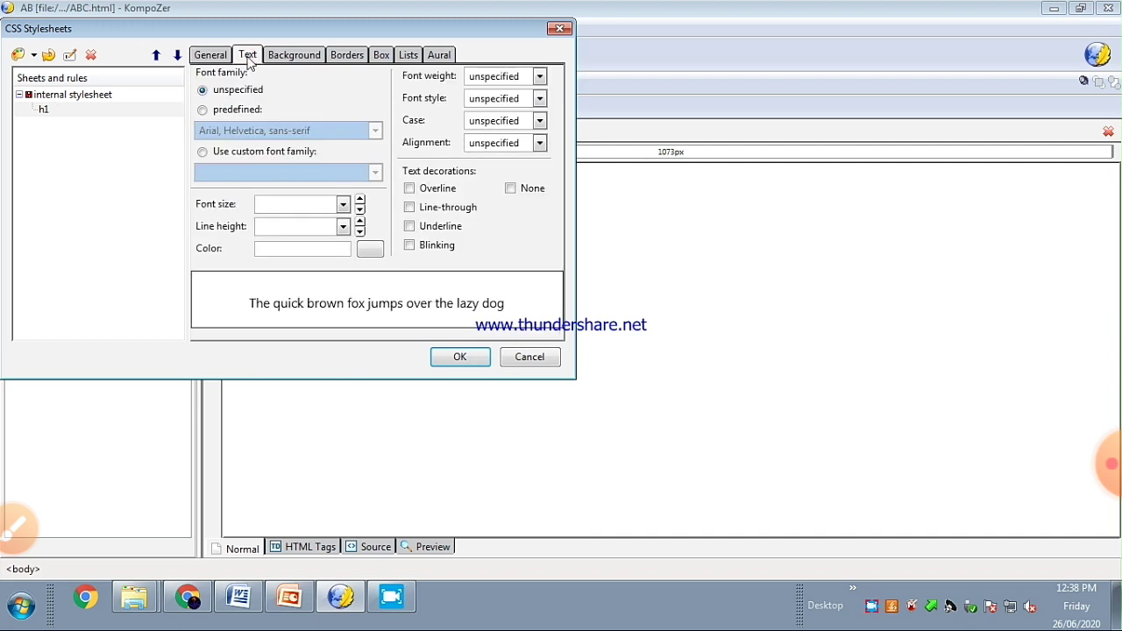
pyautogui.click(203, 155)
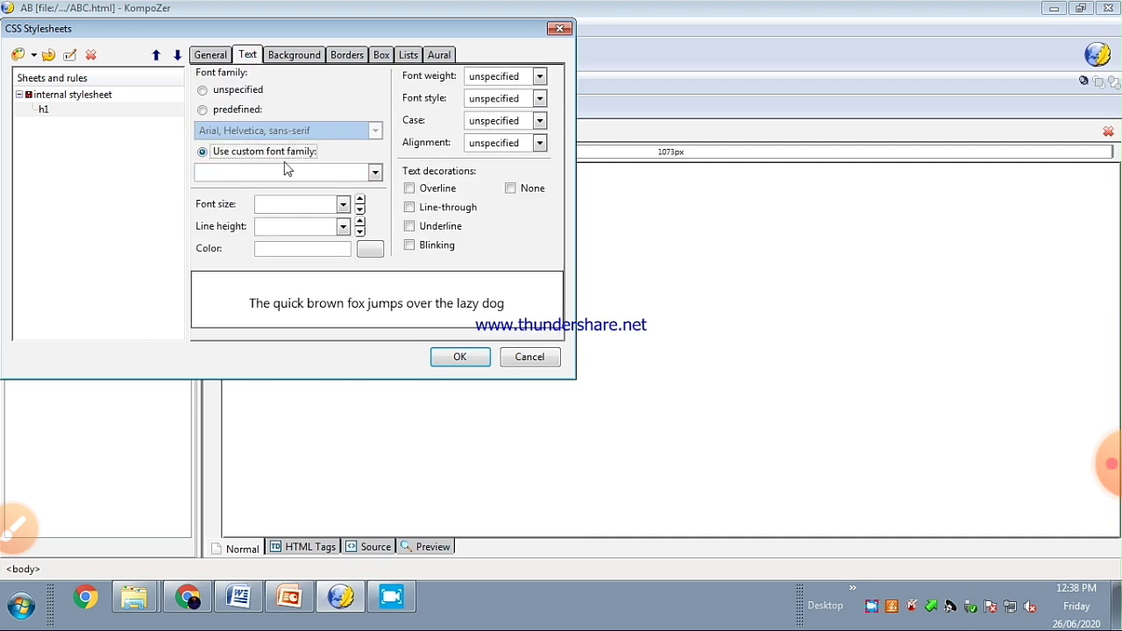
pyautogui.click(375, 173)
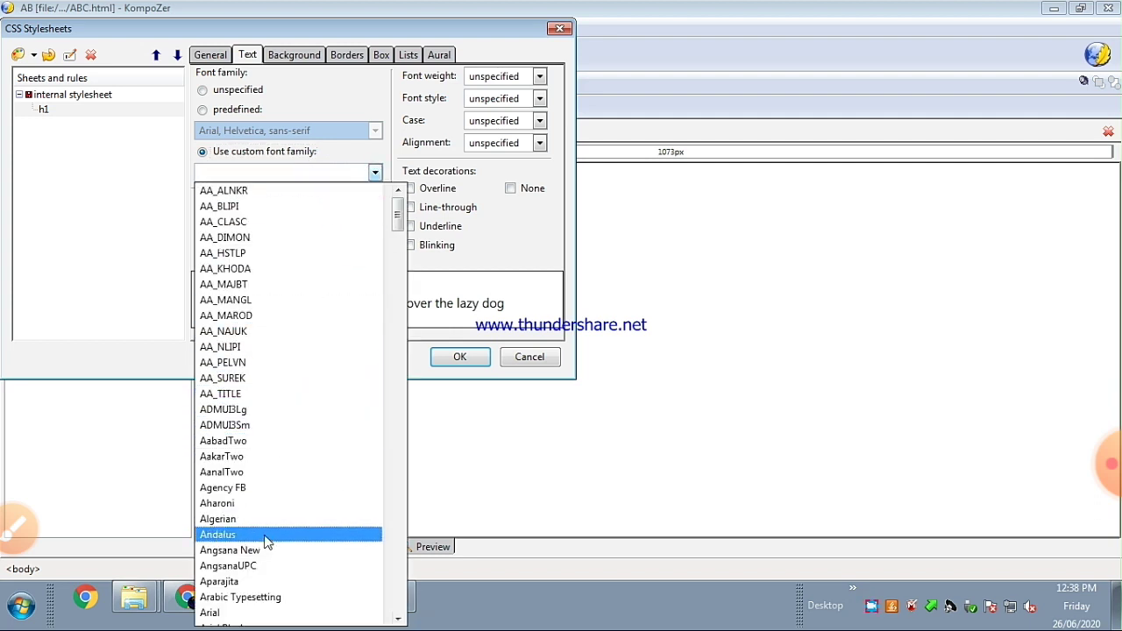
pyautogui.click(378, 336)
pyautogui.click(377, 172)
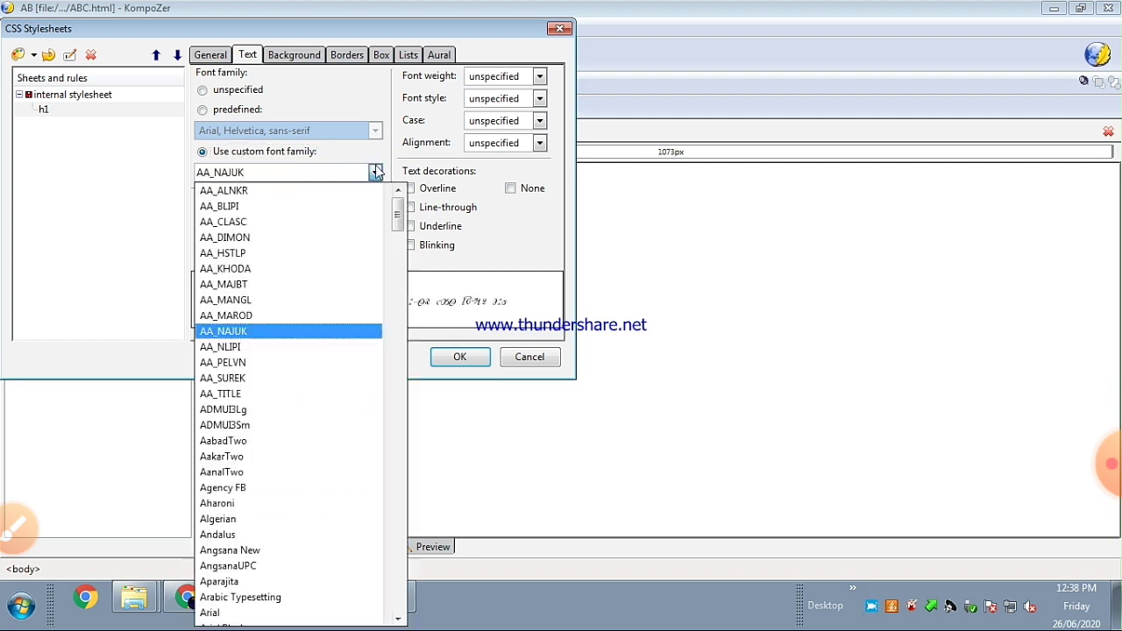
pyautogui.moveTo(396, 213); pyautogui.dragTo(397, 430)
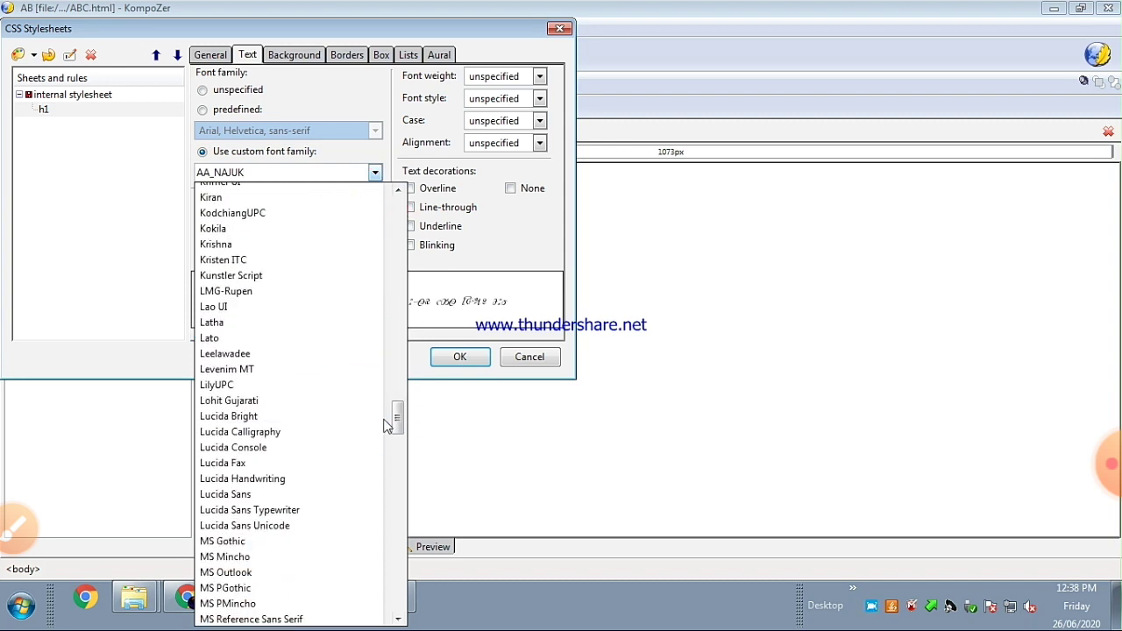
pyautogui.click(241, 451)
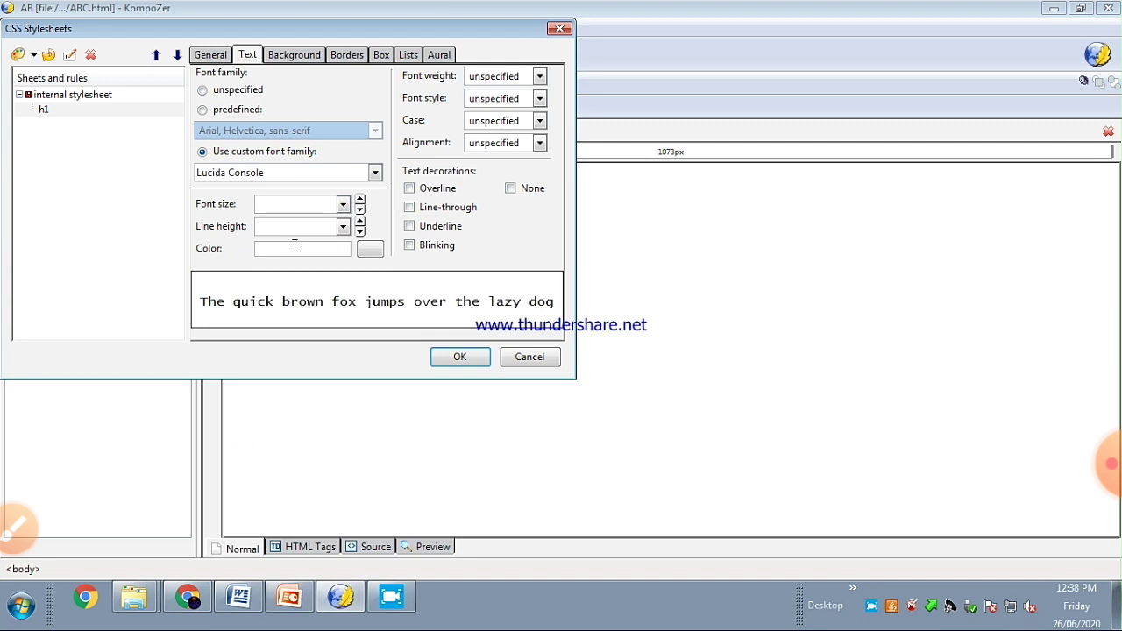
# Set the h1 font size to xx-large and the line height to normal
pyautogui.click(343, 205)
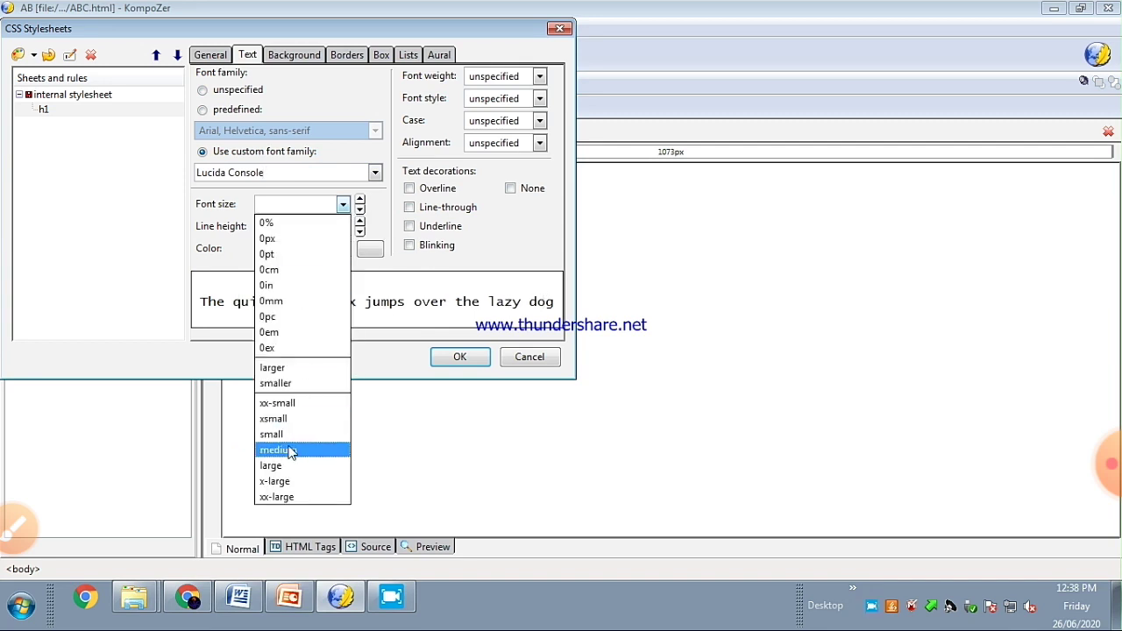
pyautogui.click(288, 496)
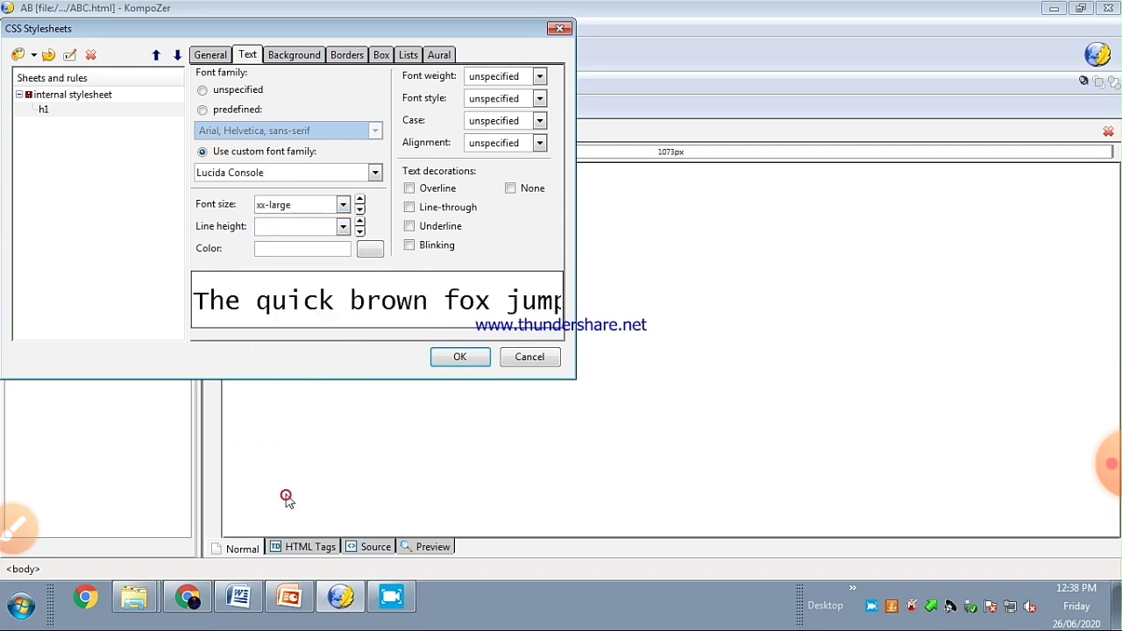
pyautogui.click(343, 226)
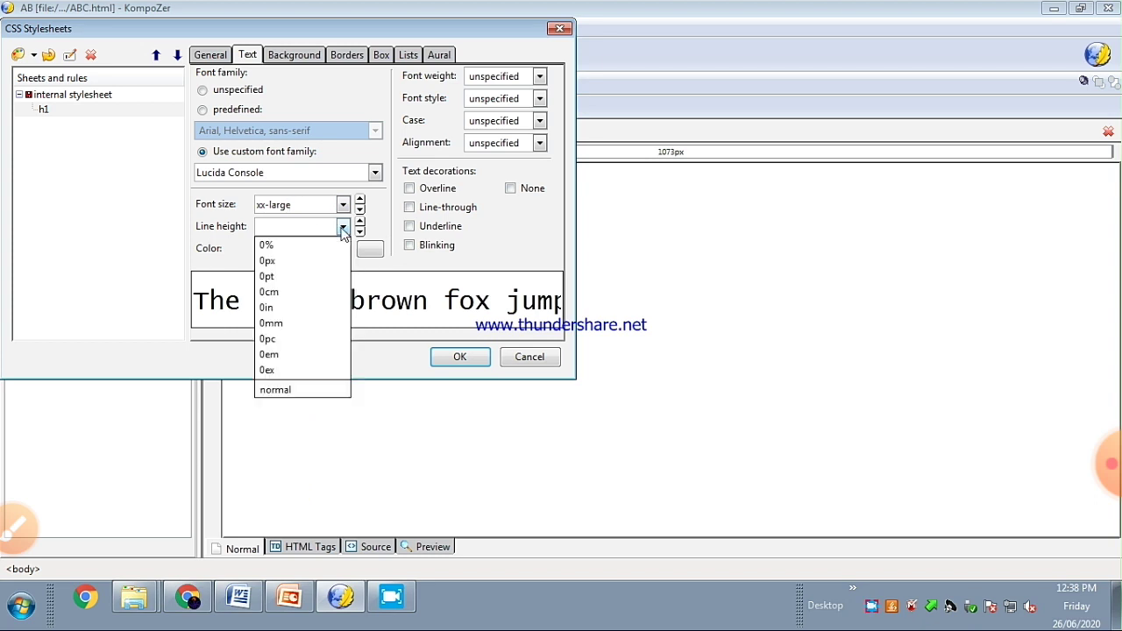
pyautogui.click(298, 396)
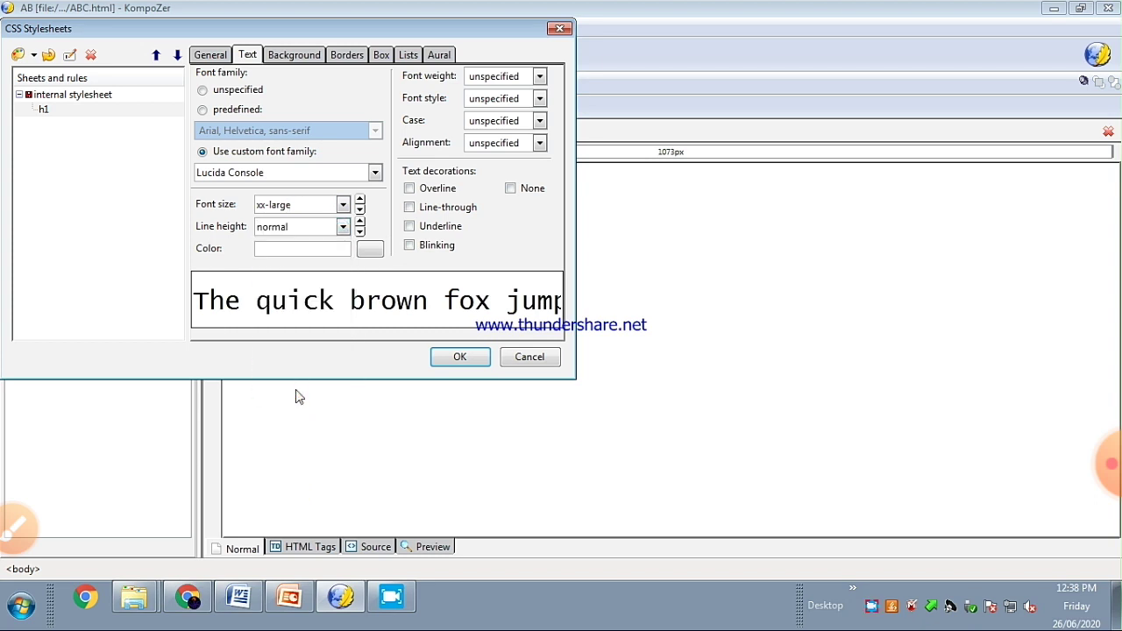
# Set the h1 text color to the predefined red #CC0000
pyautogui.click(369, 252)
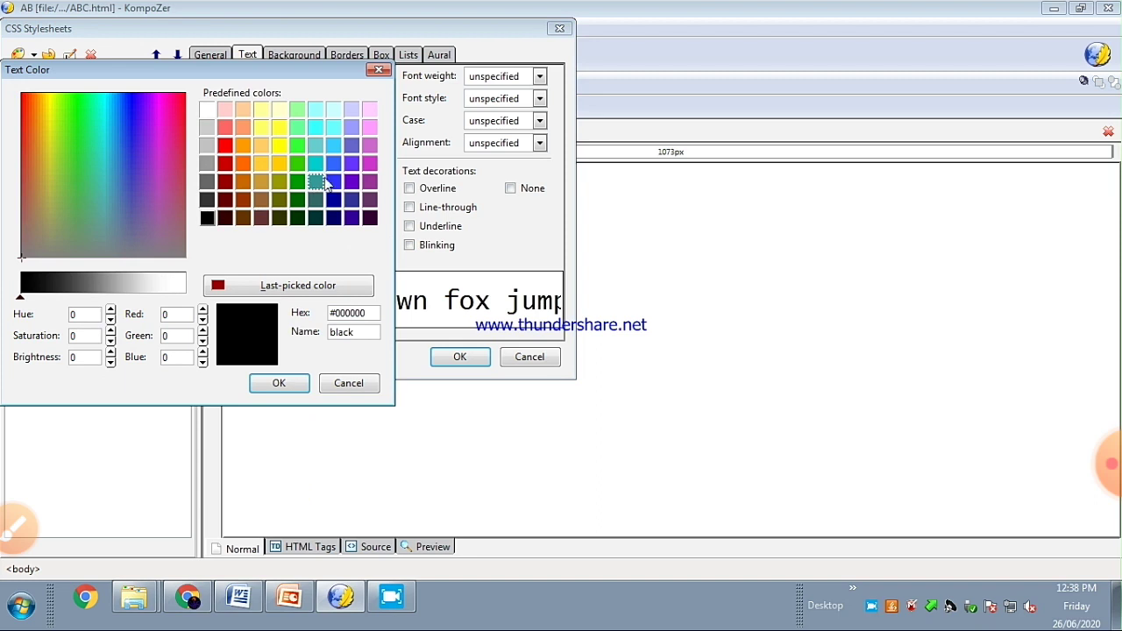
pyautogui.click(225, 163)
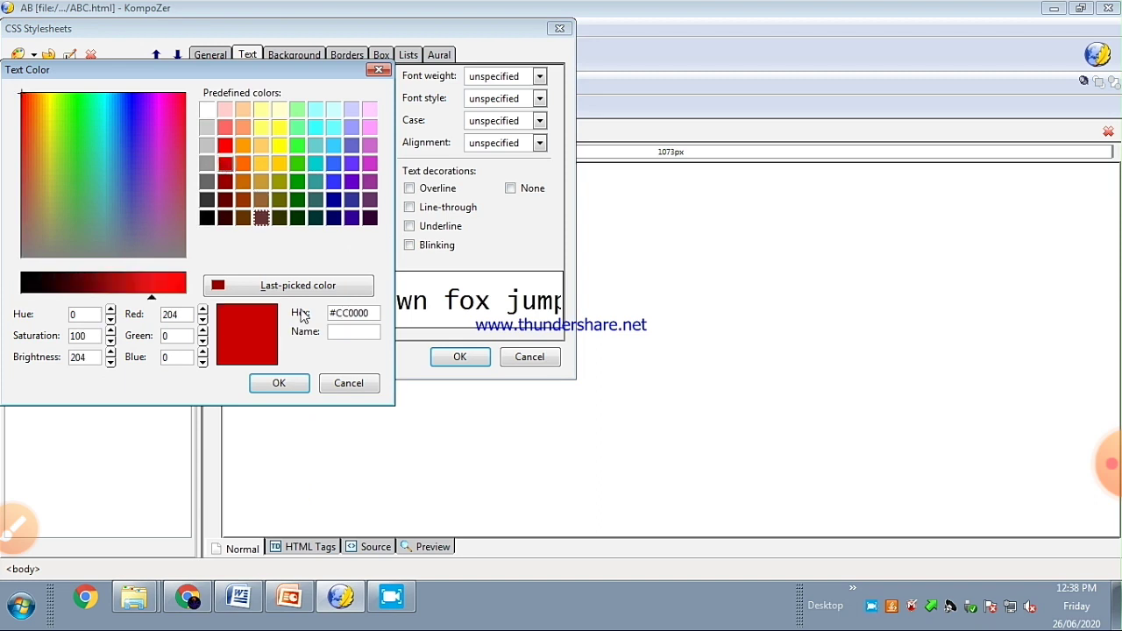
pyautogui.click(281, 386)
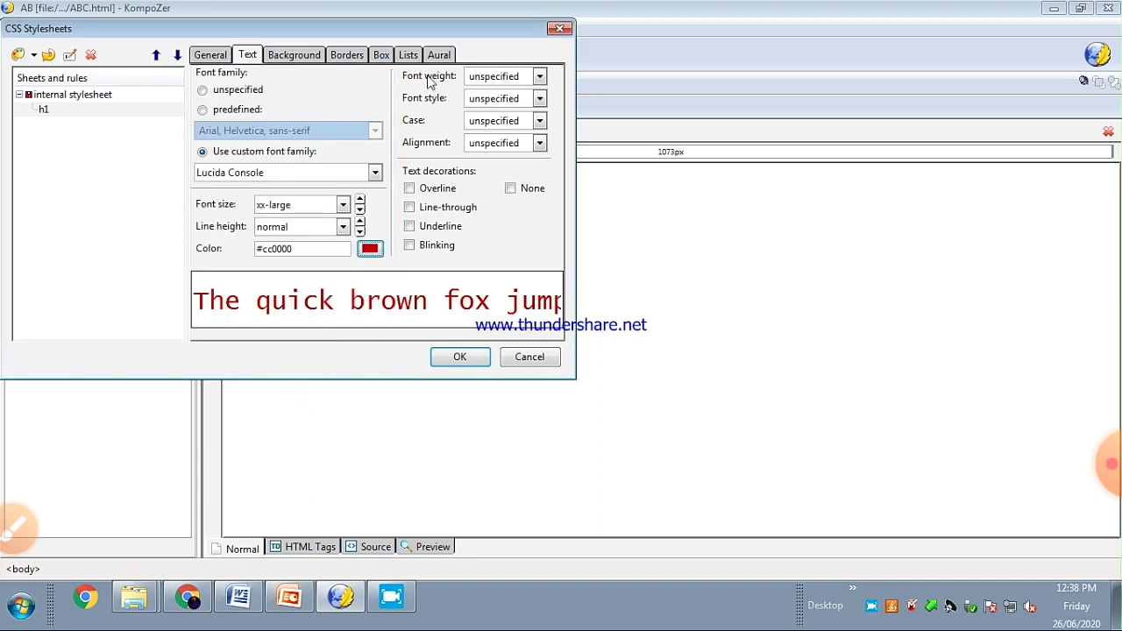
# Set the h1 font weight to Bold and the font style to Italic
pyautogui.click(539, 77)
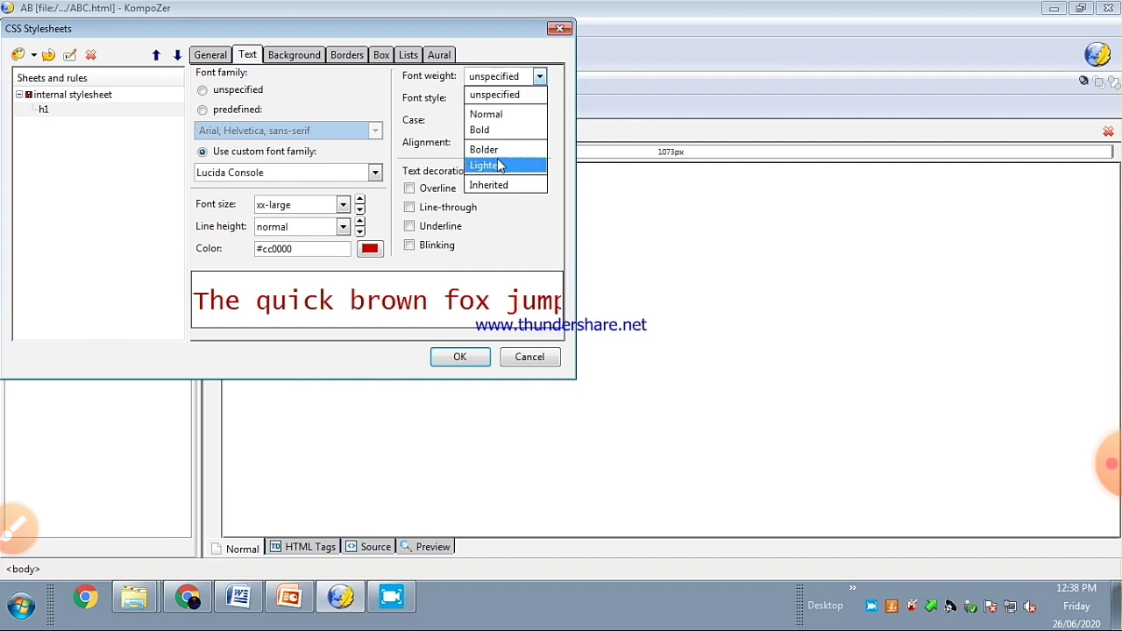
pyautogui.click(500, 130)
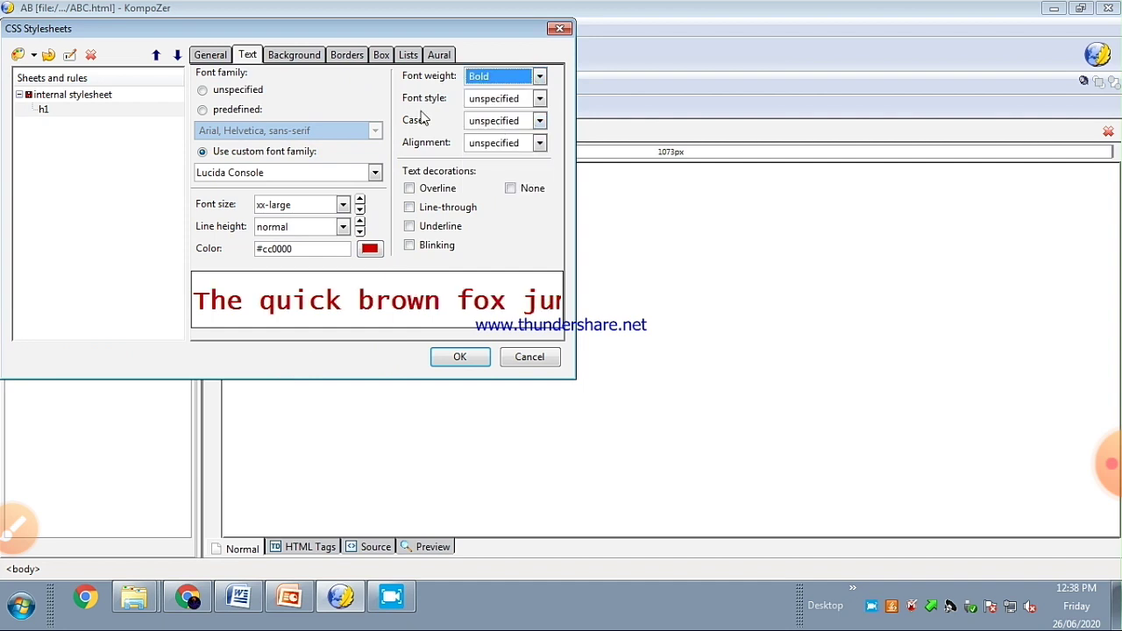
pyautogui.click(539, 98)
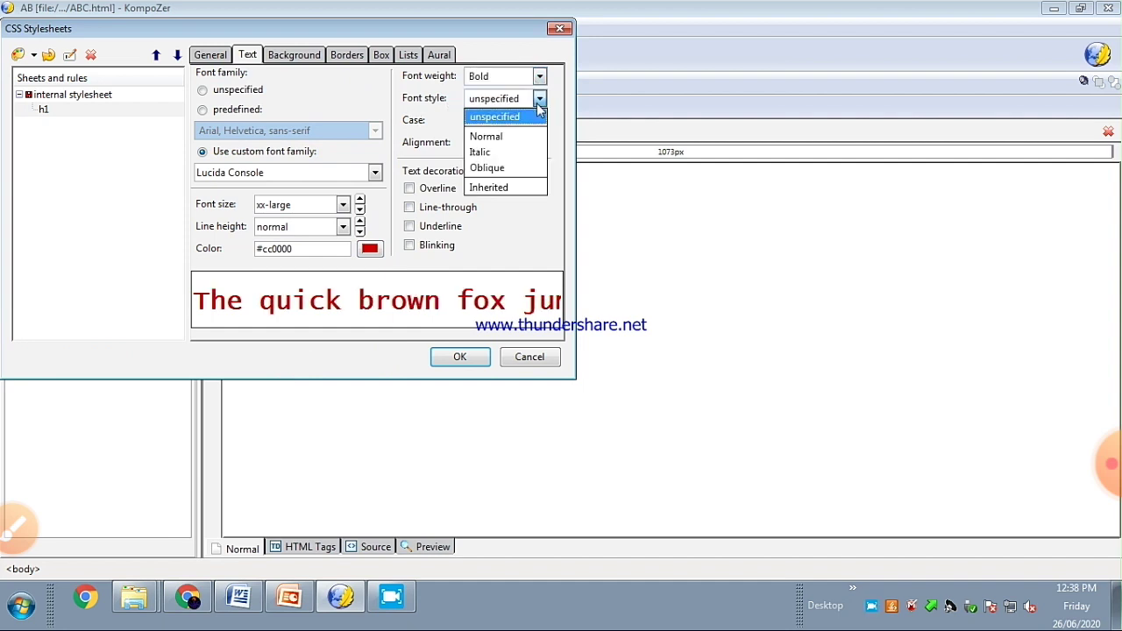
pyautogui.click(503, 168)
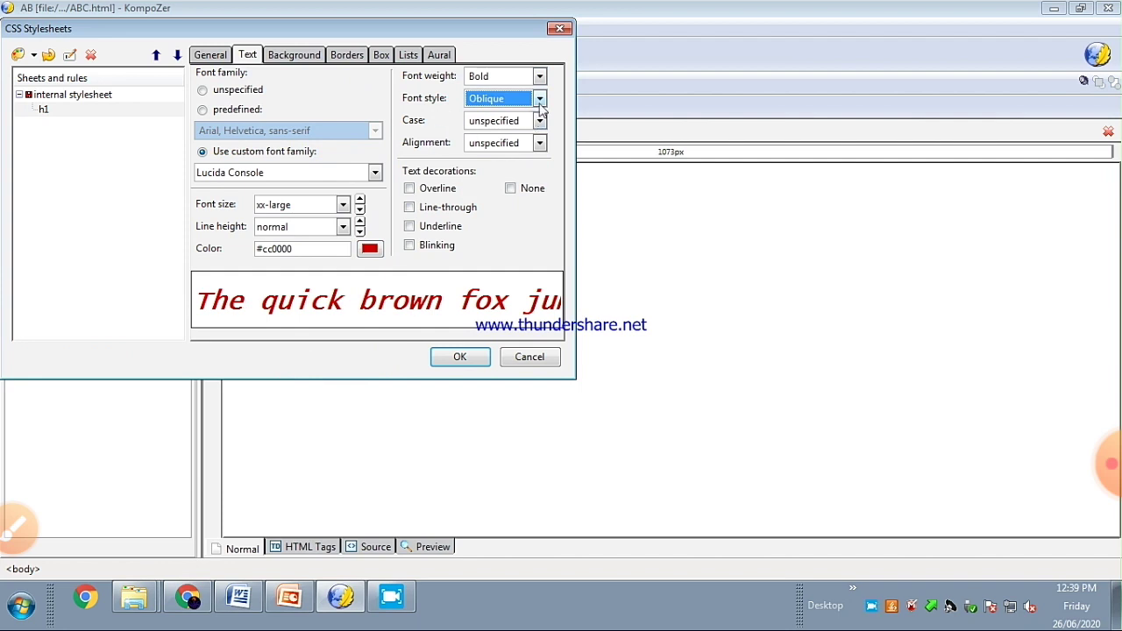
pyautogui.click(540, 100)
pyautogui.click(497, 150)
# Set the h1 text case to Capitalize and its alignment to Center
pyautogui.click(540, 121)
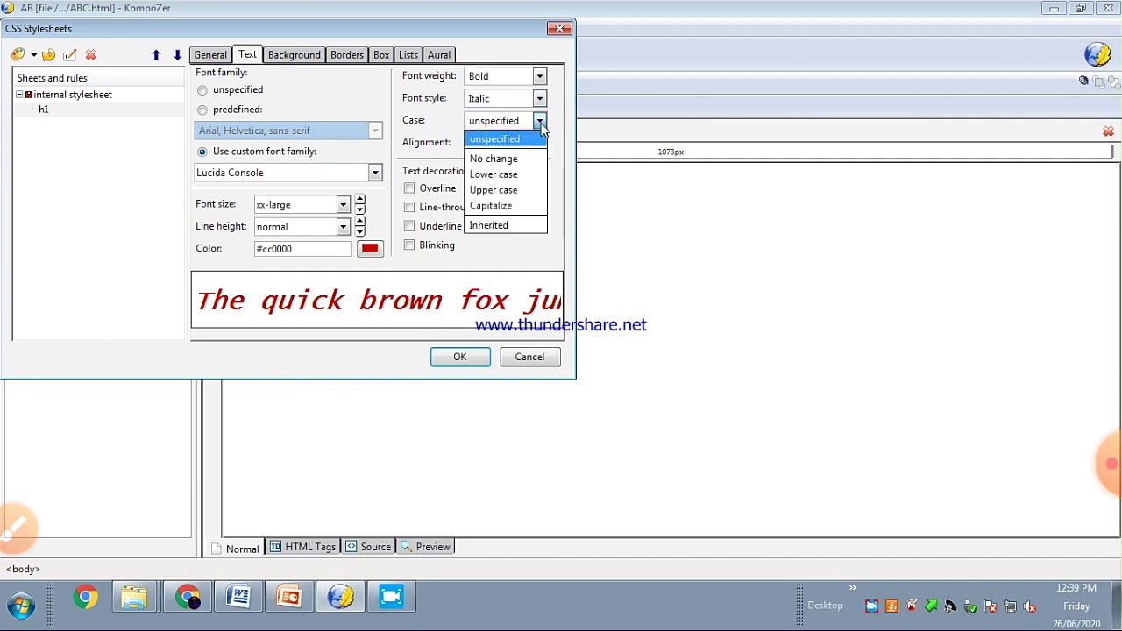
pyautogui.click(507, 206)
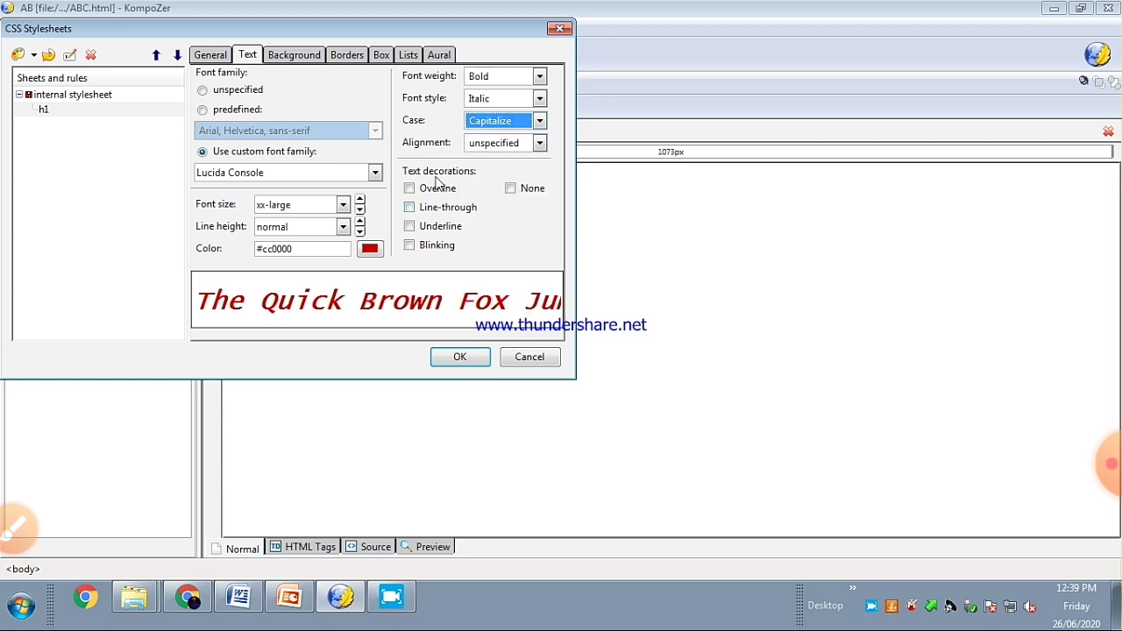
pyautogui.click(540, 143)
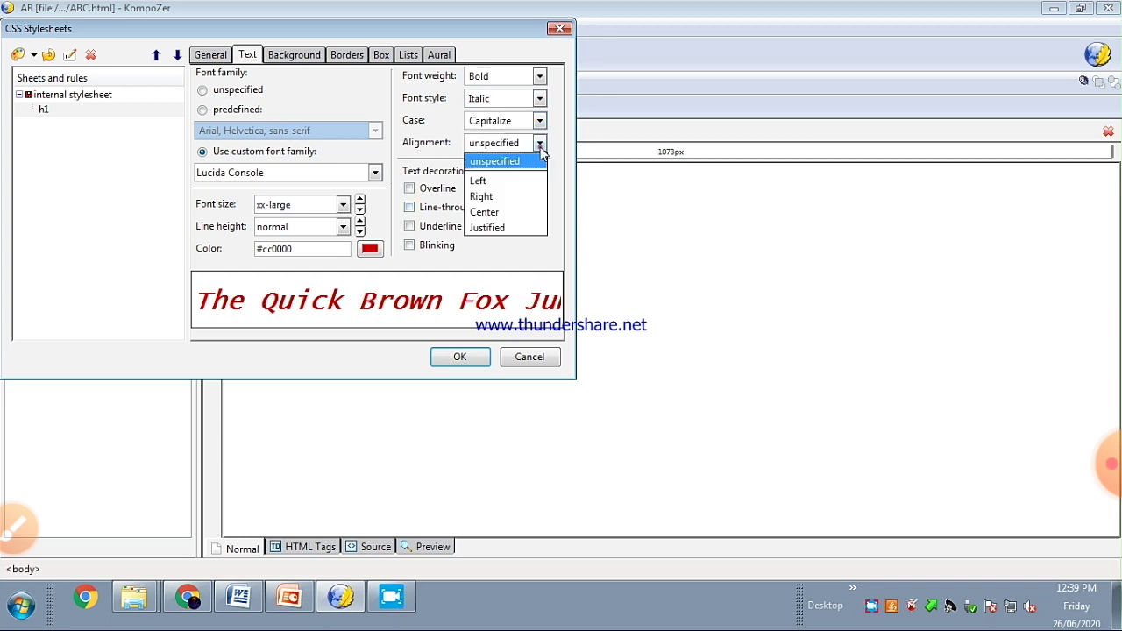
pyautogui.click(505, 214)
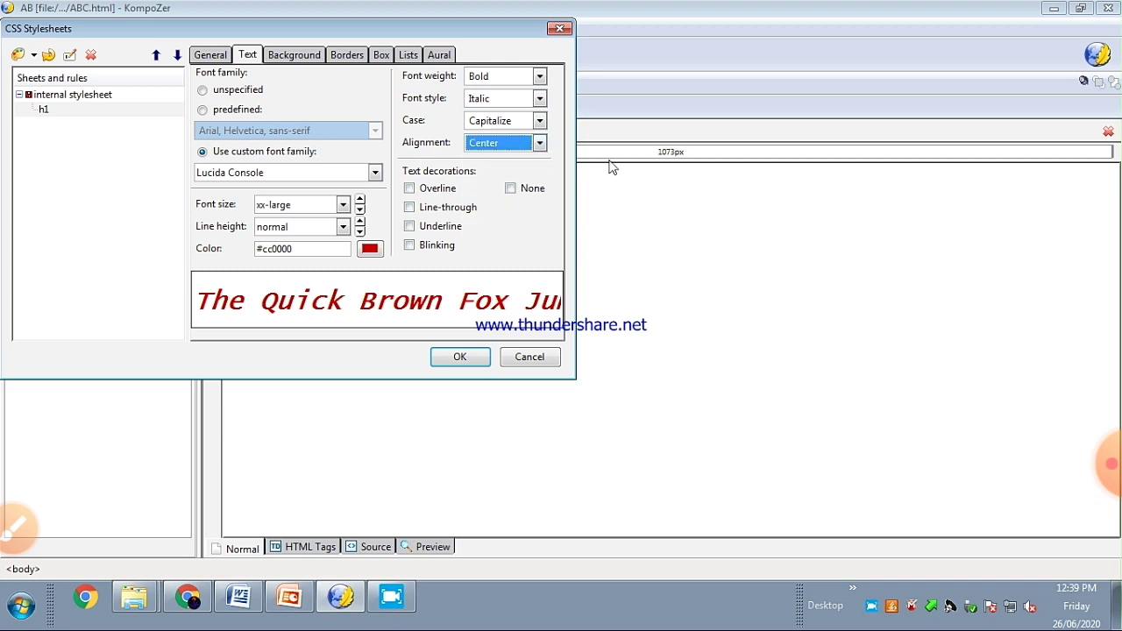
# Apply Overline and Underline text decorations to the h1 rule, leaving Line-through off
pyautogui.click(409, 190)
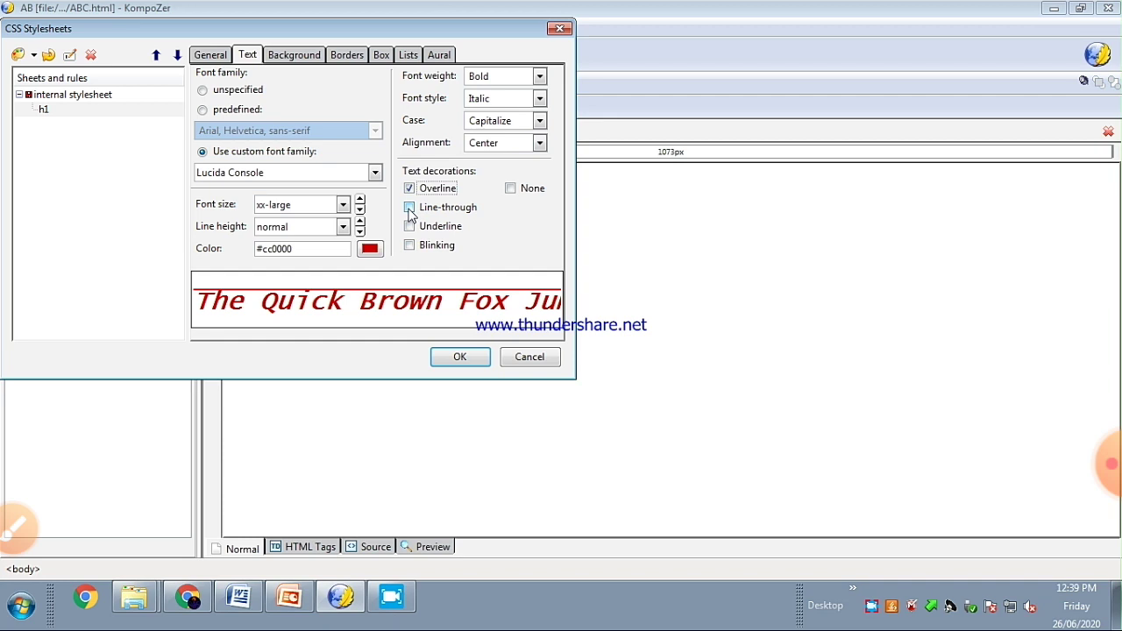
pyautogui.click(410, 209)
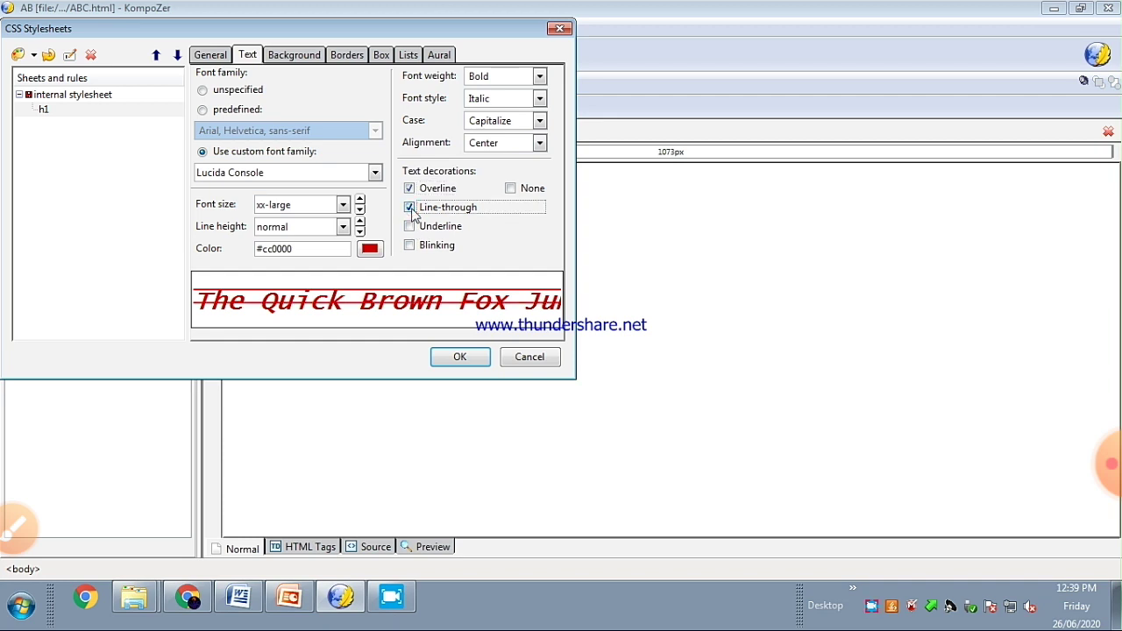
pyautogui.click(411, 208)
pyautogui.click(410, 226)
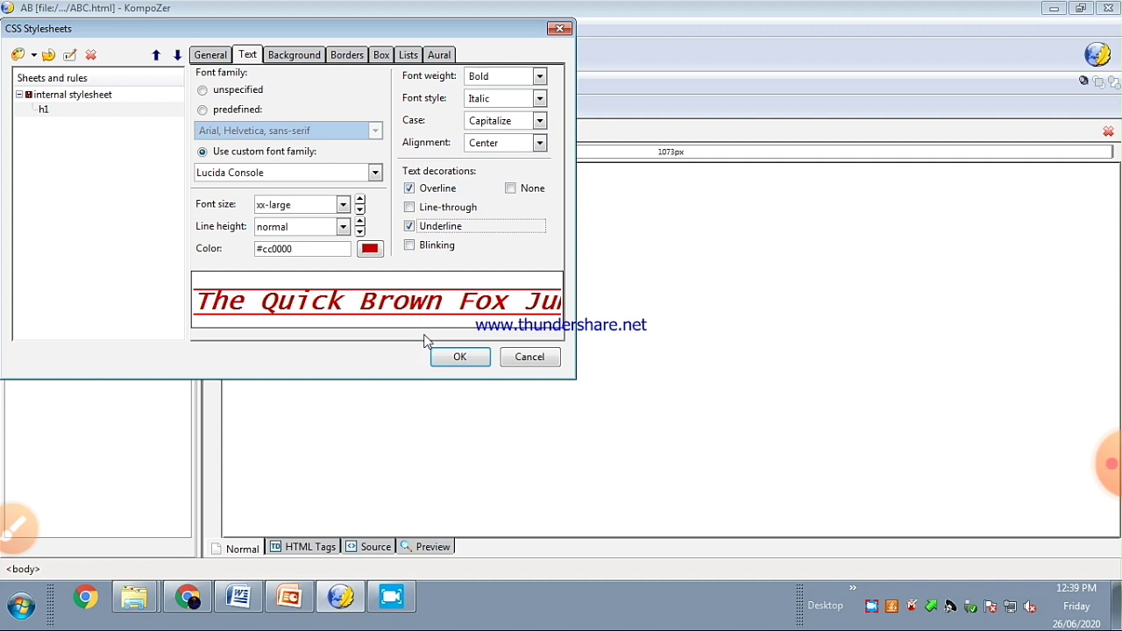
# Set the h1 rule's background color to the predefined light green #99FF99
pyautogui.click(294, 56)
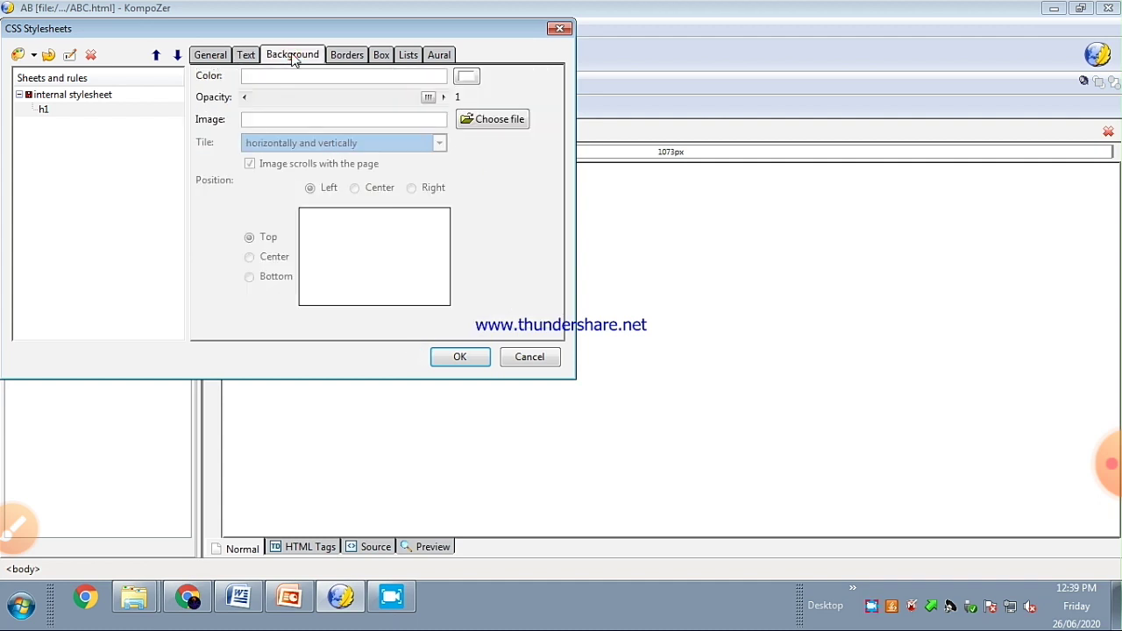
pyautogui.click(465, 76)
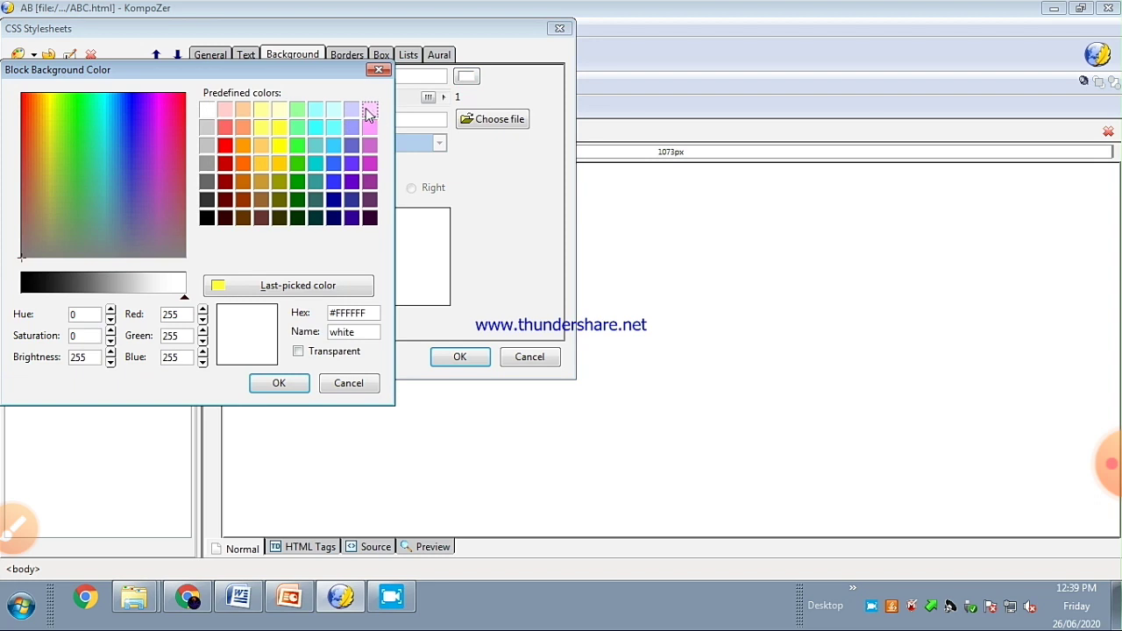
pyautogui.click(297, 109)
pyautogui.click(278, 384)
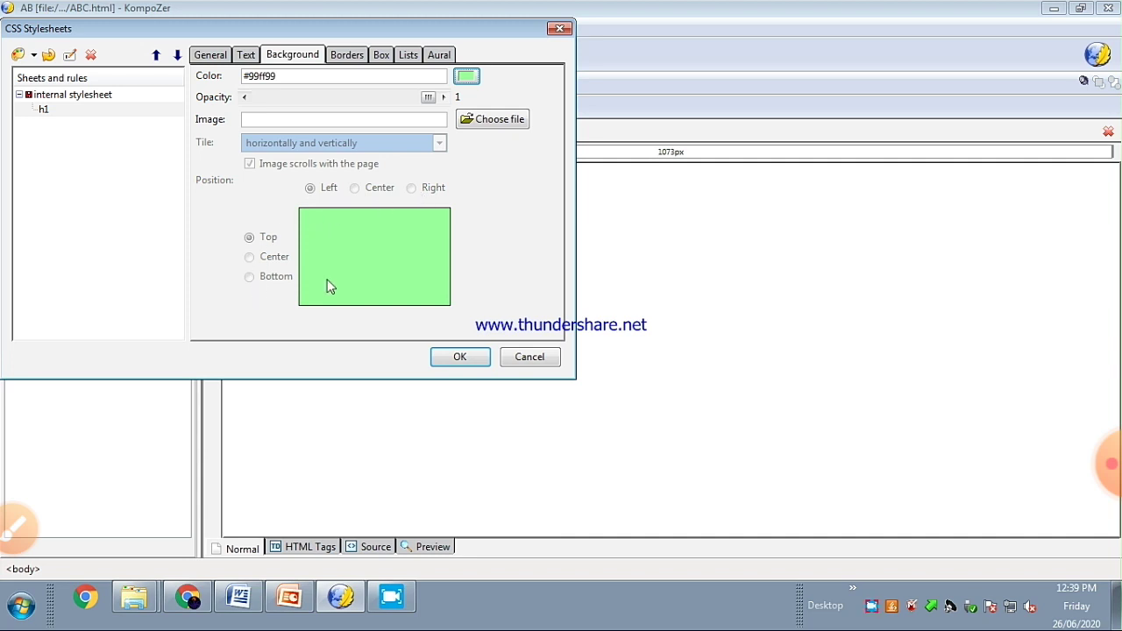
# Give the h1 rule a thick, dashed border in dark blue #000099 on all four sides
pyautogui.click(338, 59)
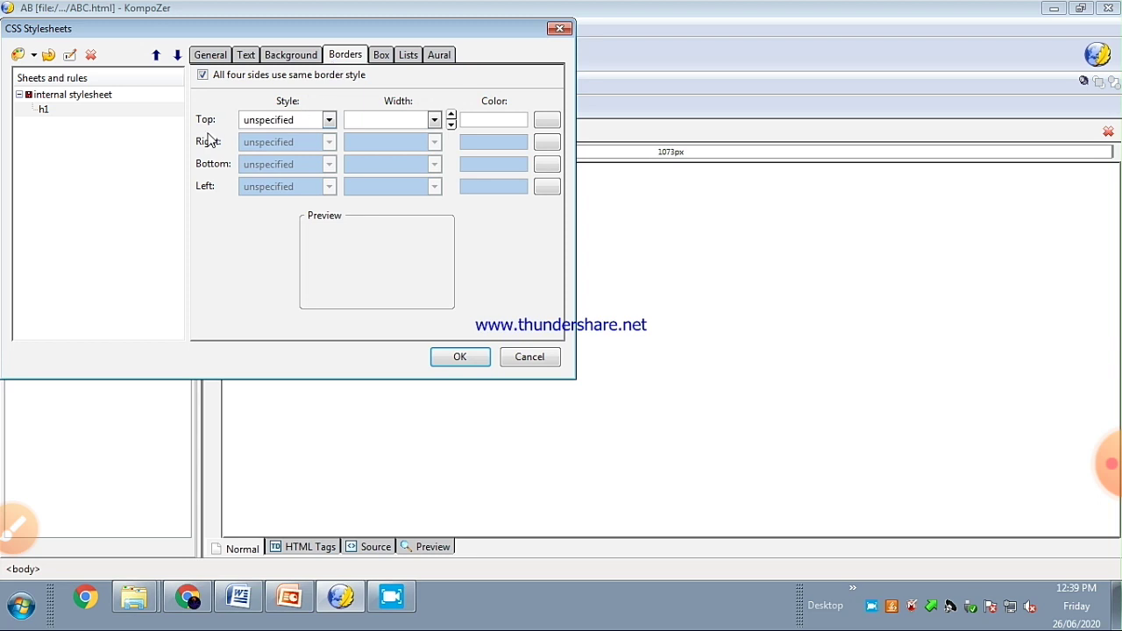
pyautogui.click(329, 120)
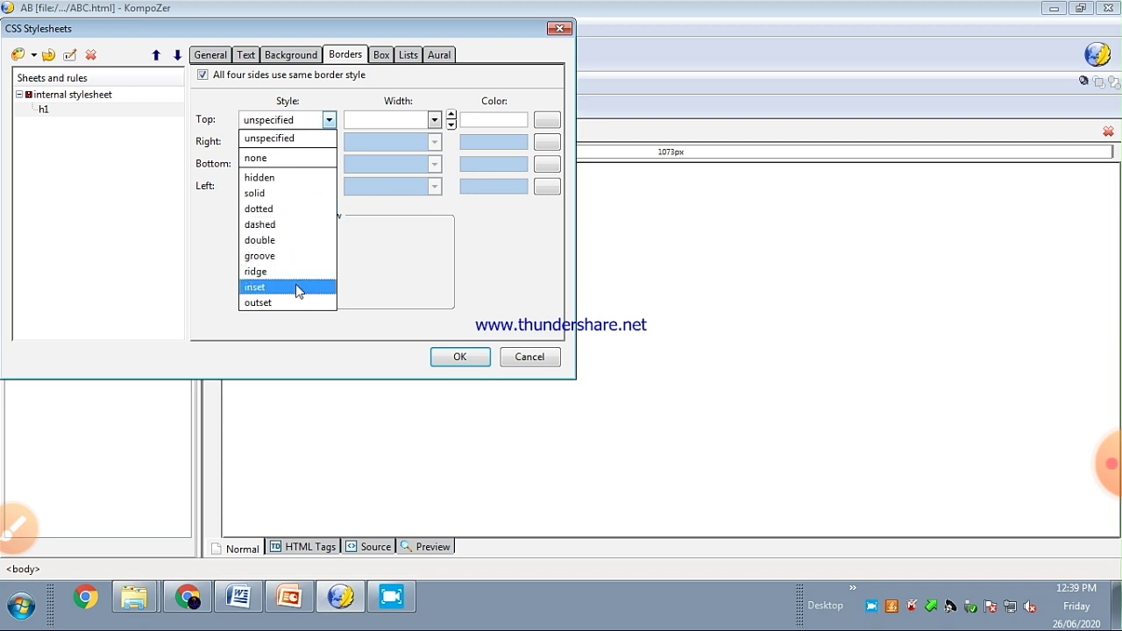
pyautogui.click(288, 226)
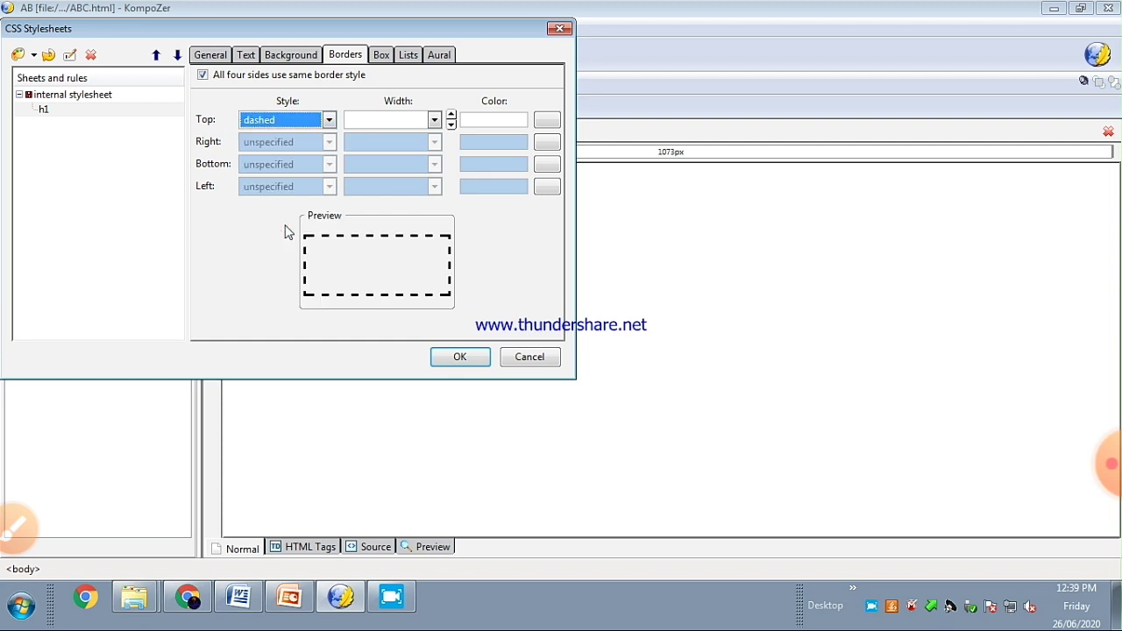
pyautogui.click(434, 120)
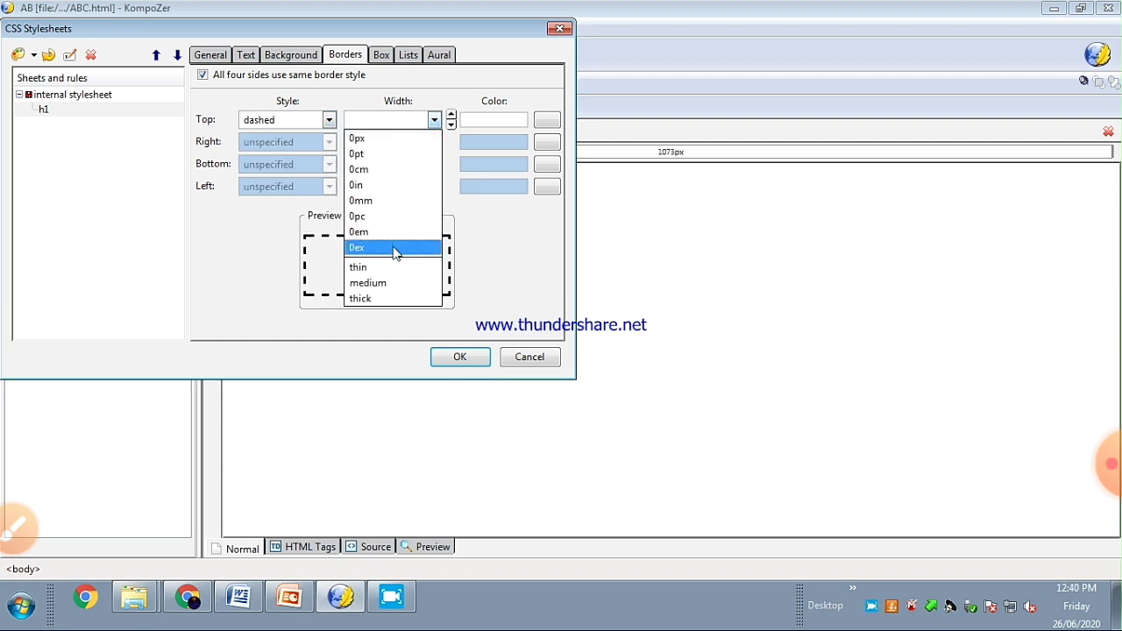
pyautogui.click(375, 299)
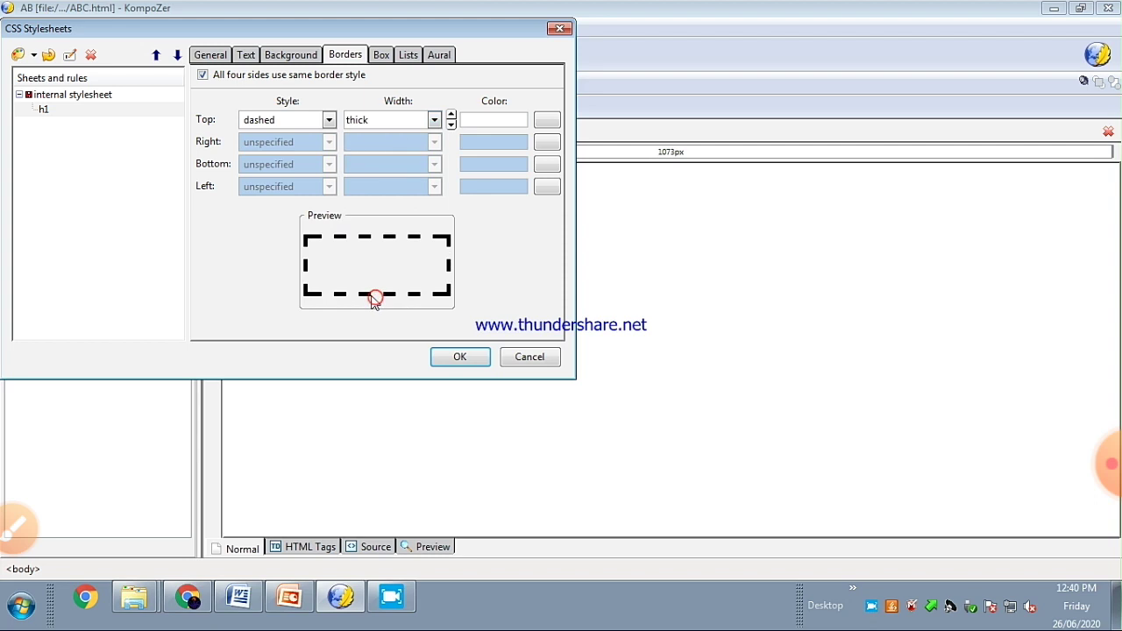
pyautogui.click(545, 121)
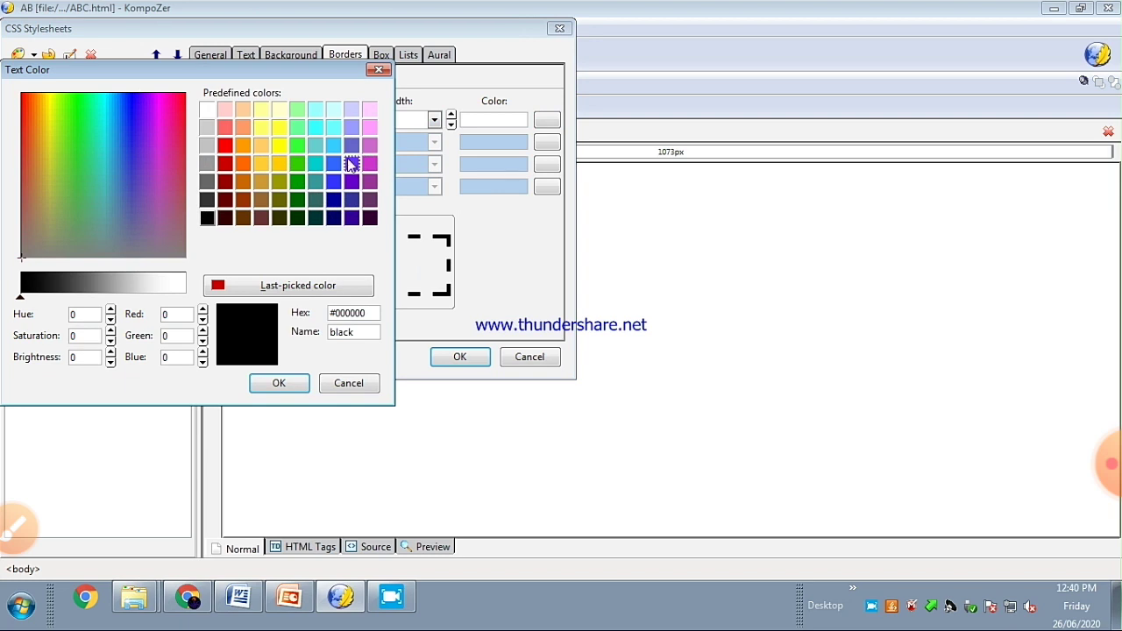
pyautogui.click(334, 216)
pyautogui.click(279, 383)
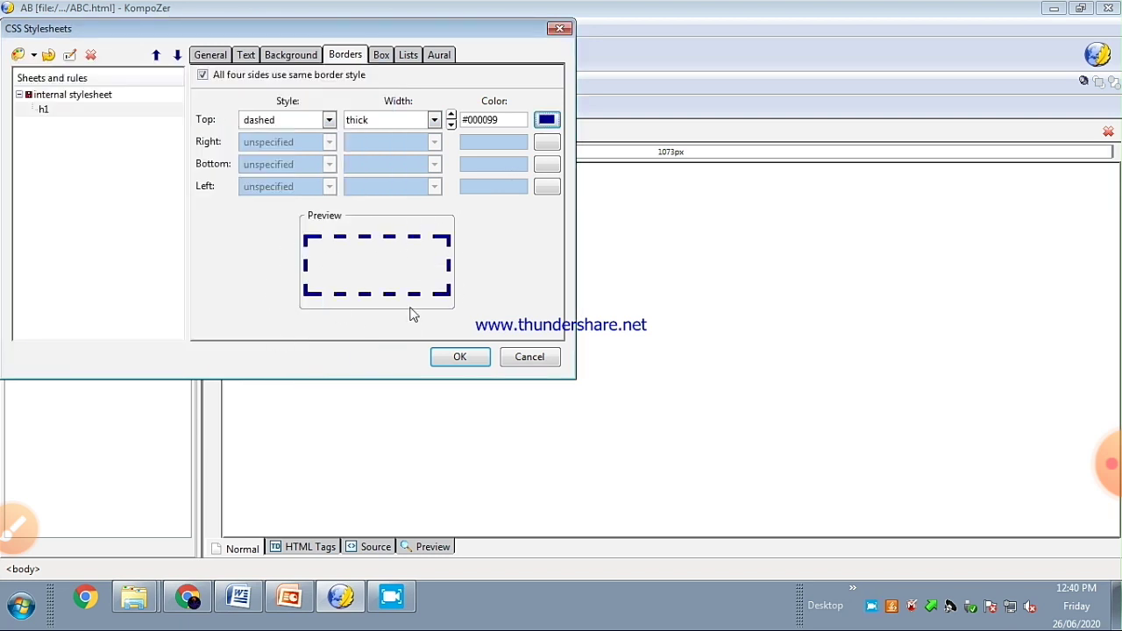
# Review the generated h1 style declarations and apply the internal stylesheet to the page
pyautogui.click(303, 56)
pyautogui.click(250, 56)
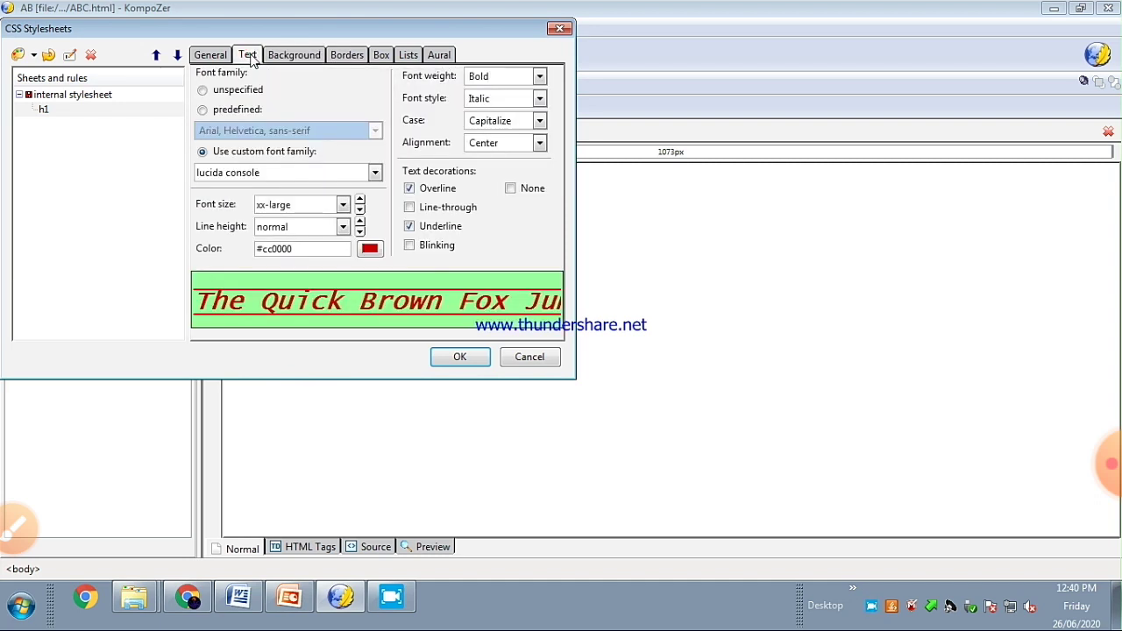
pyautogui.click(226, 57)
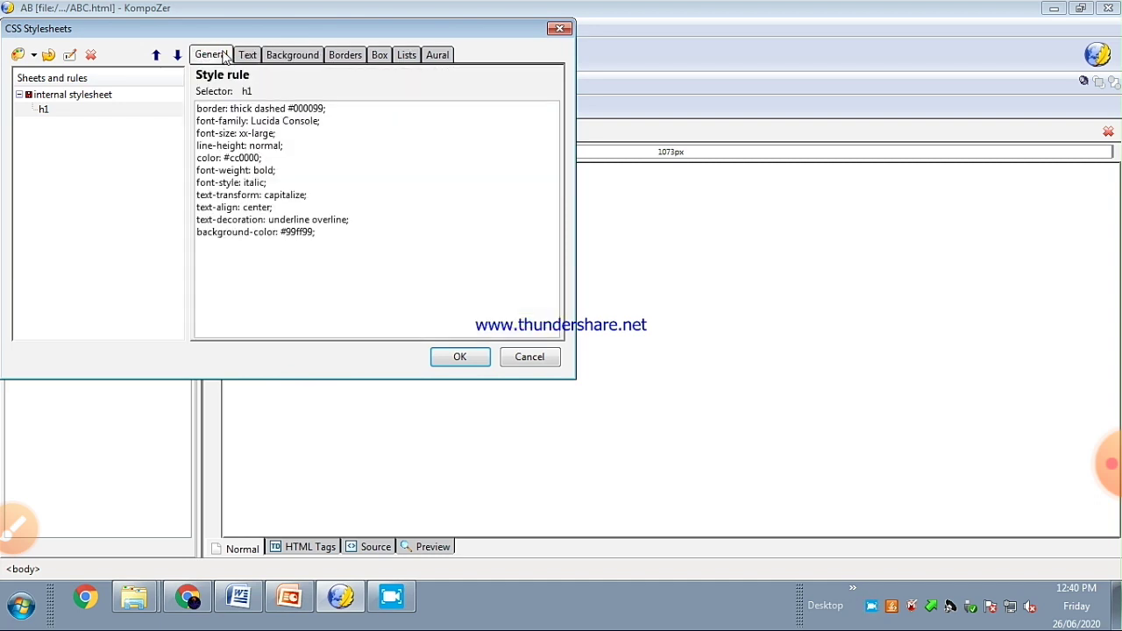
pyautogui.moveTo(196, 108); pyautogui.dragTo(323, 242)
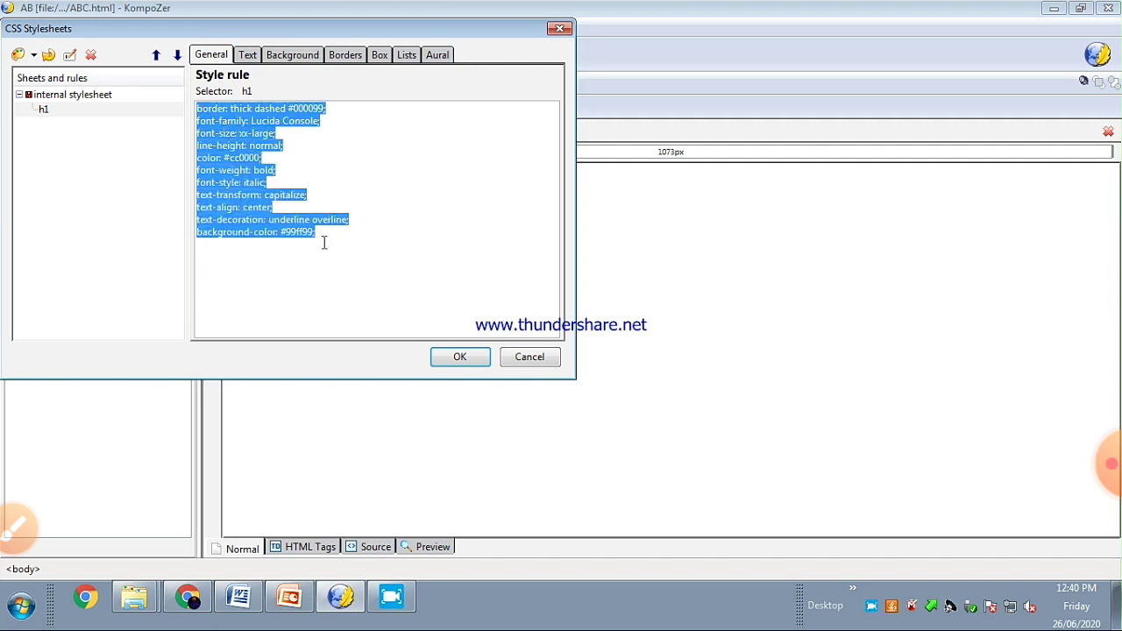
pyautogui.click(324, 242)
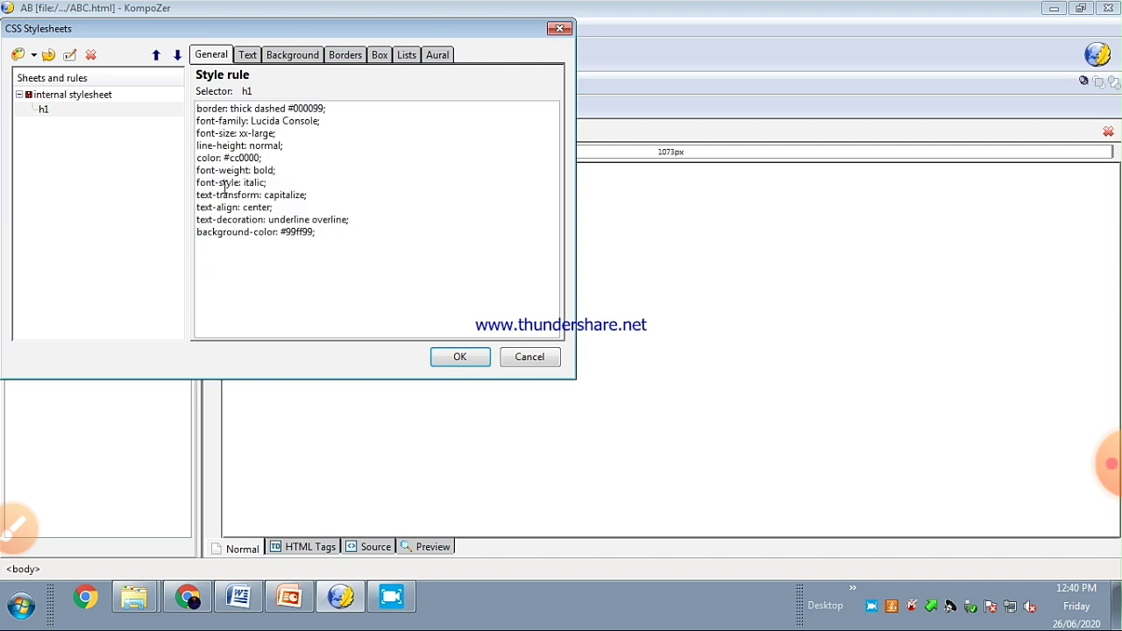
pyautogui.click(465, 358)
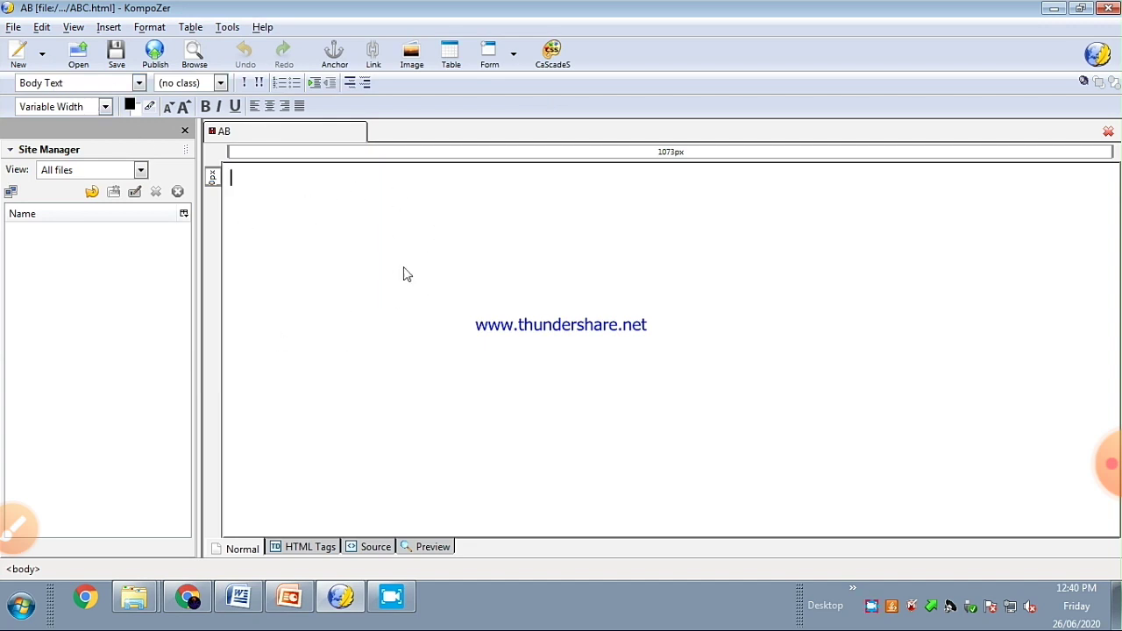
# Add a Heading 1 line reading FORM at the start of the page and begin a new line below it
pyautogui.click(141, 83)
pyautogui.click(91, 132)
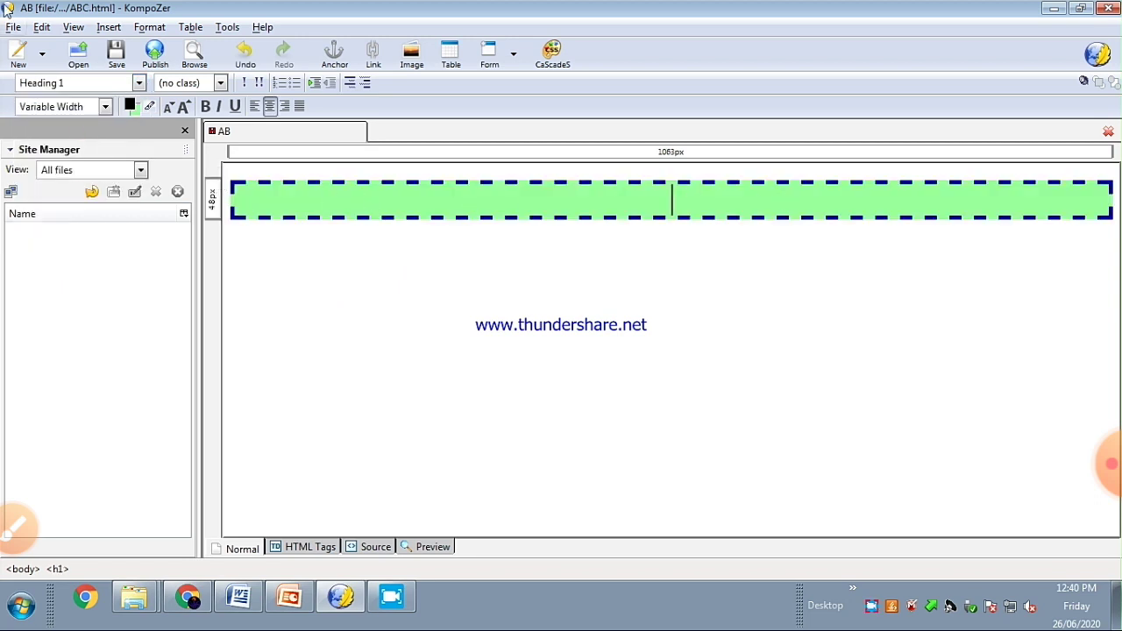
pyautogui.write('FORM')
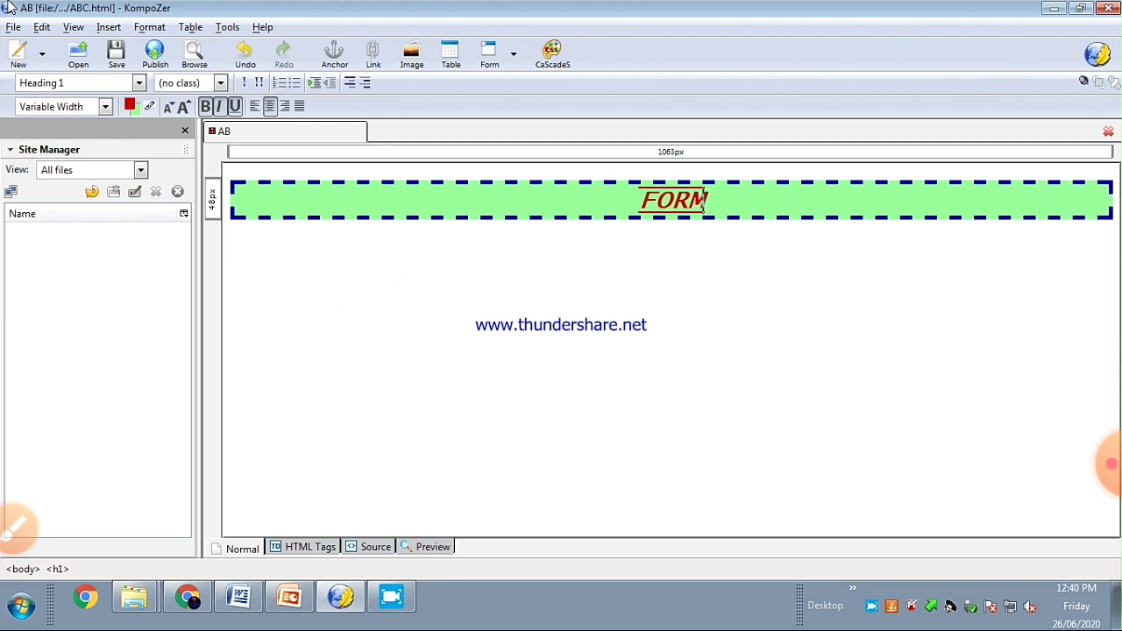
pyautogui.press('Return')
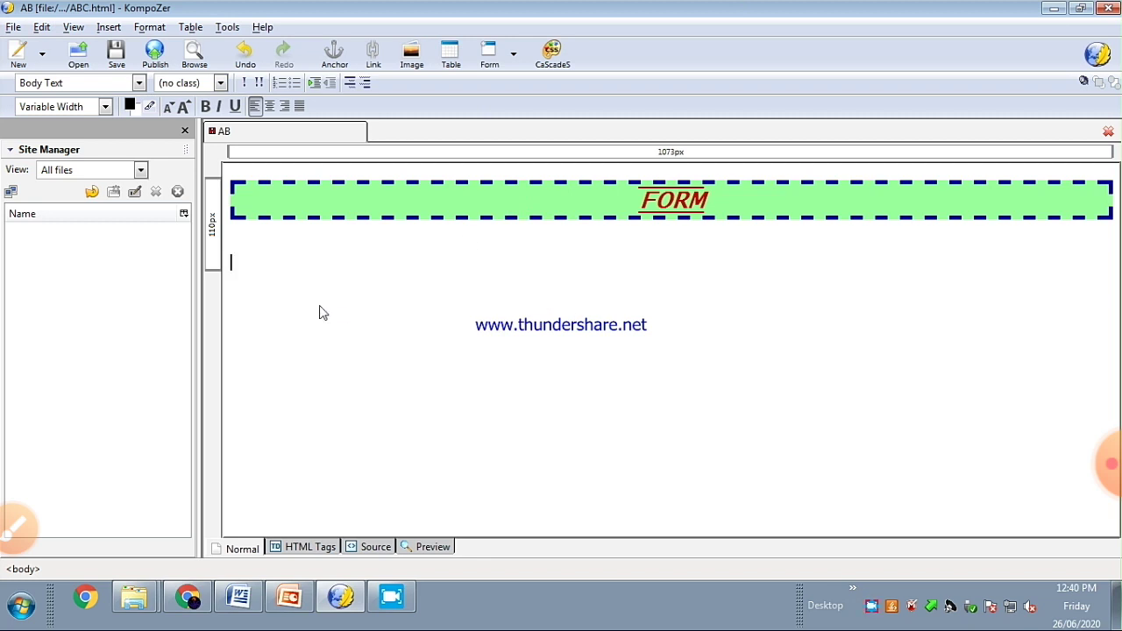
# Examine the embedded h1 style block in the page's HTML source and return to the normal editing view
pyautogui.click(375, 547)
pyautogui.moveTo(262, 201); pyautogui.dragTo(369, 382)
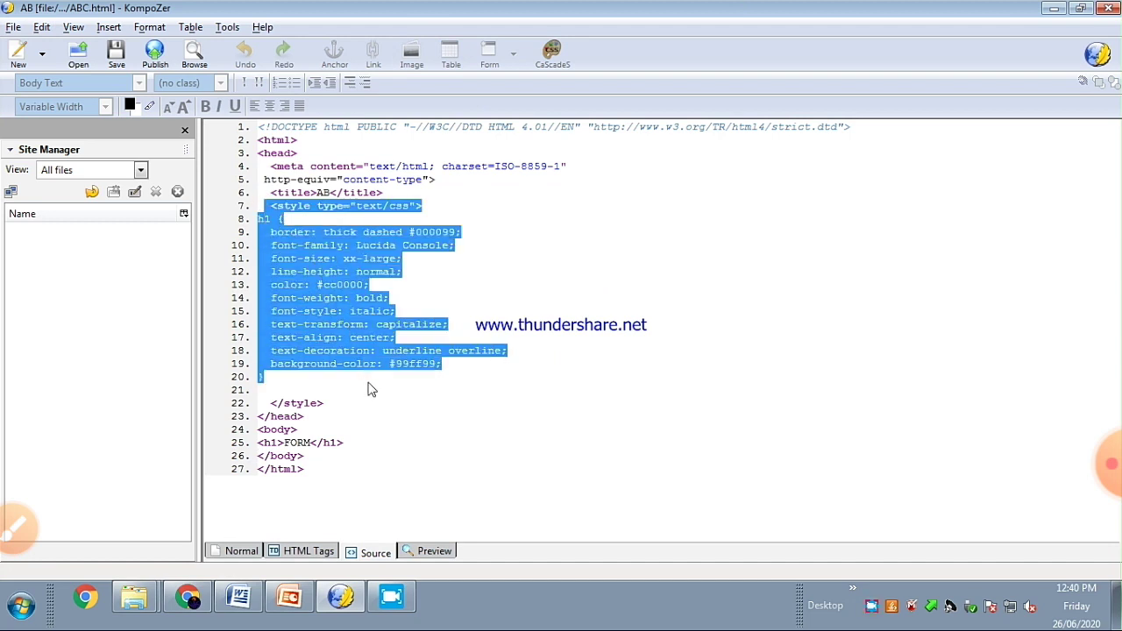
pyautogui.click(368, 386)
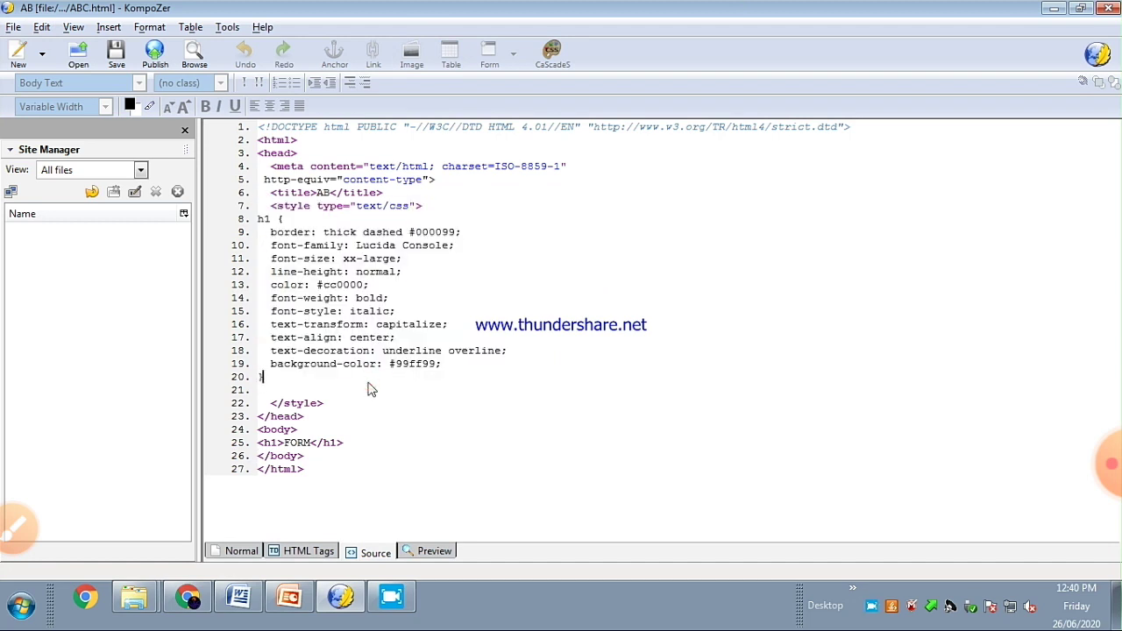
pyautogui.click(241, 553)
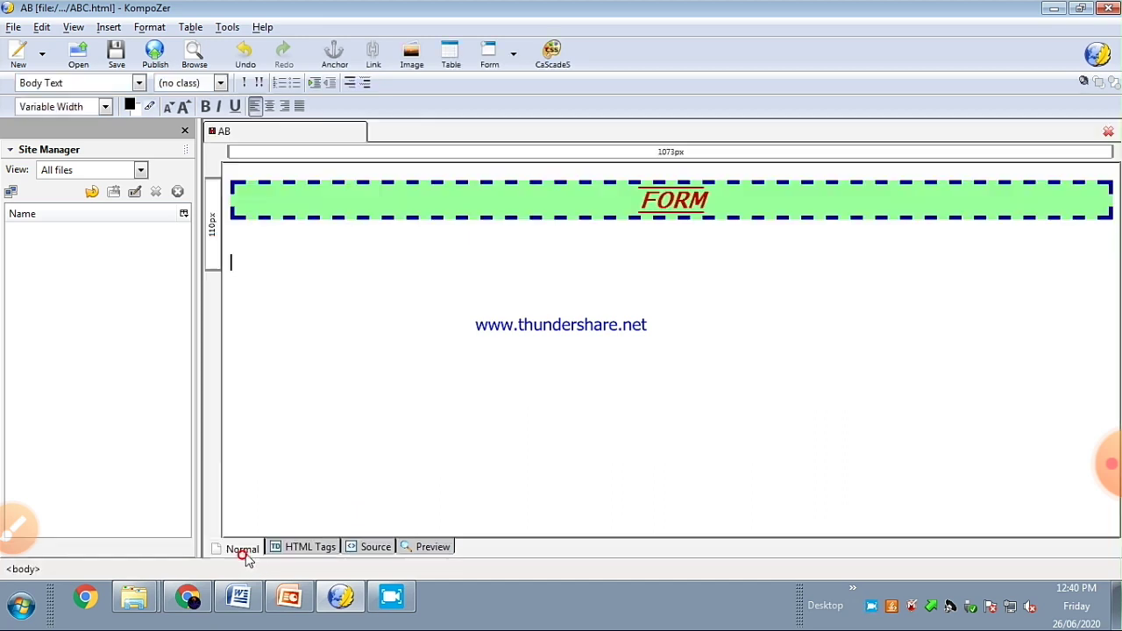
# Look up the page title in the HTML source
pyautogui.click(489, 53)
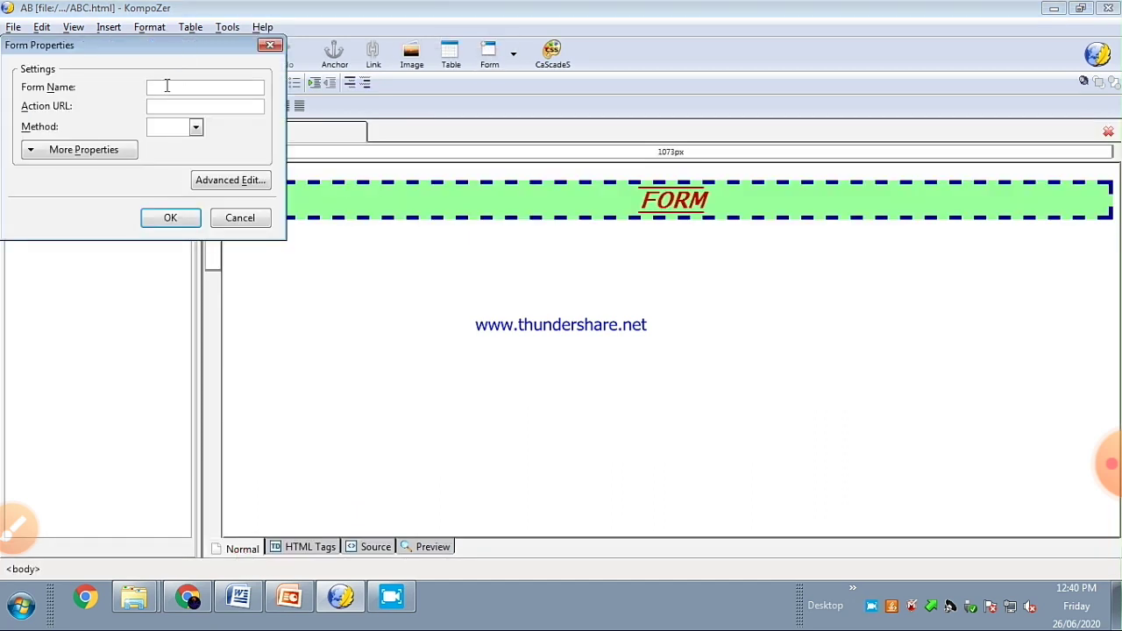
pyautogui.click(238, 220)
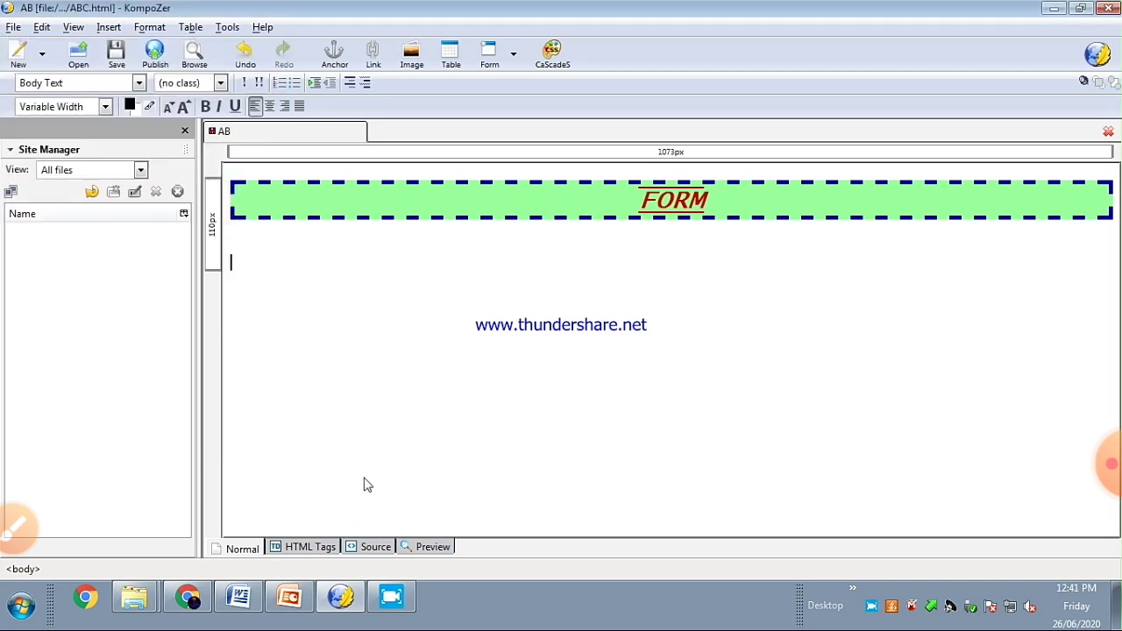
pyautogui.click(389, 547)
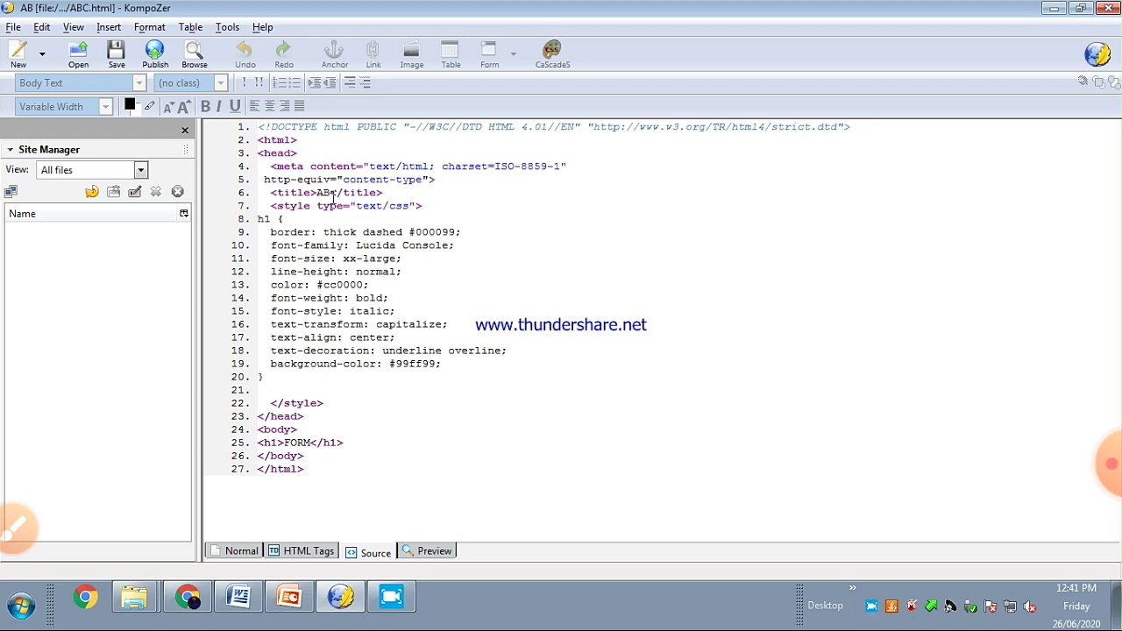
pyautogui.click(243, 553)
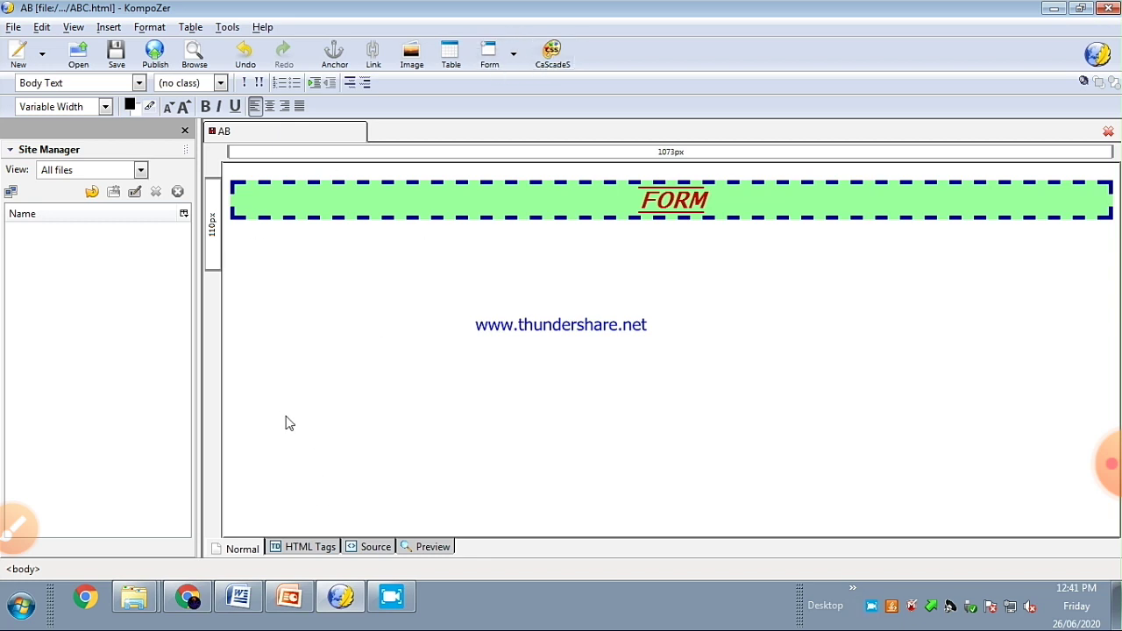
# Define a form below the heading with the name AB, action URL AB.HTML and method POST
pyautogui.click(490, 55)
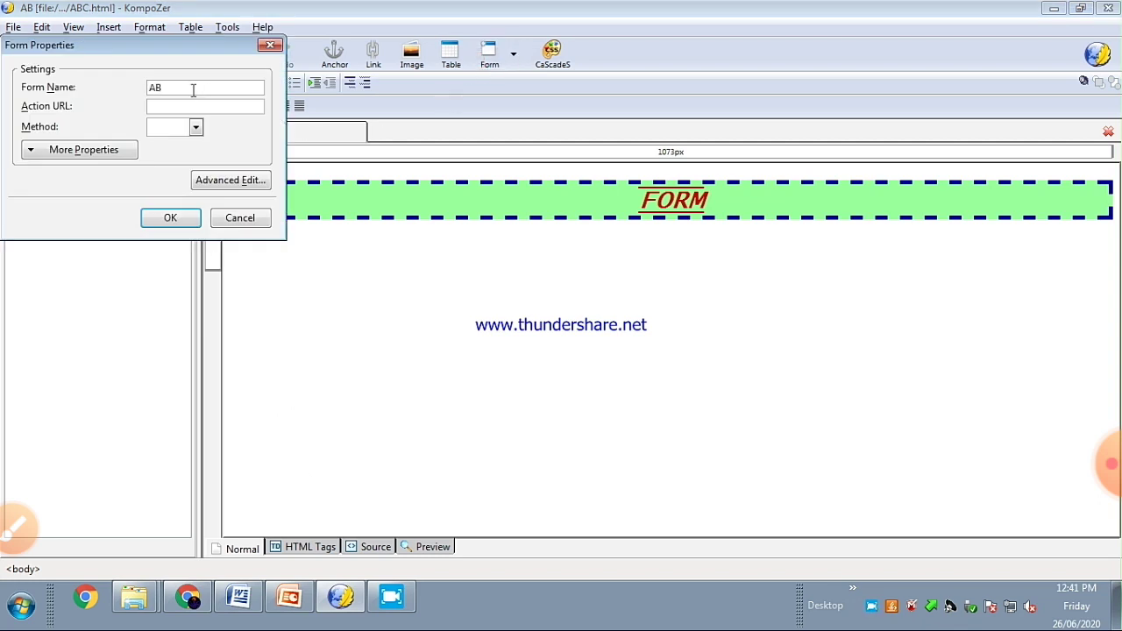
pyautogui.write('AB.HTML')
pyautogui.click(195, 128)
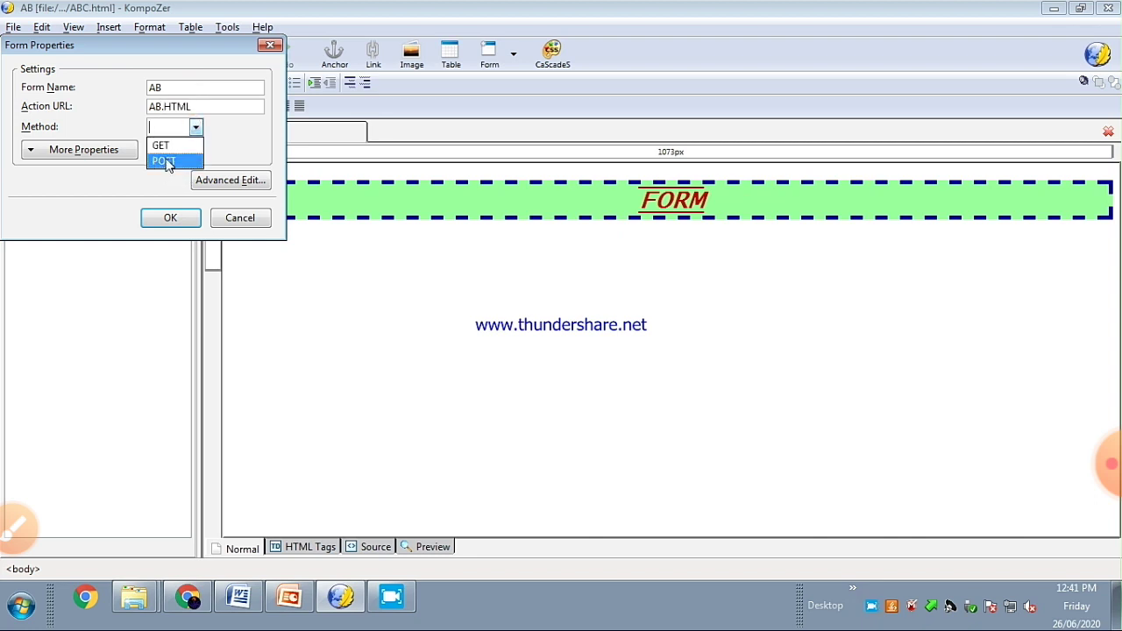
pyautogui.click(166, 158)
pyautogui.click(169, 217)
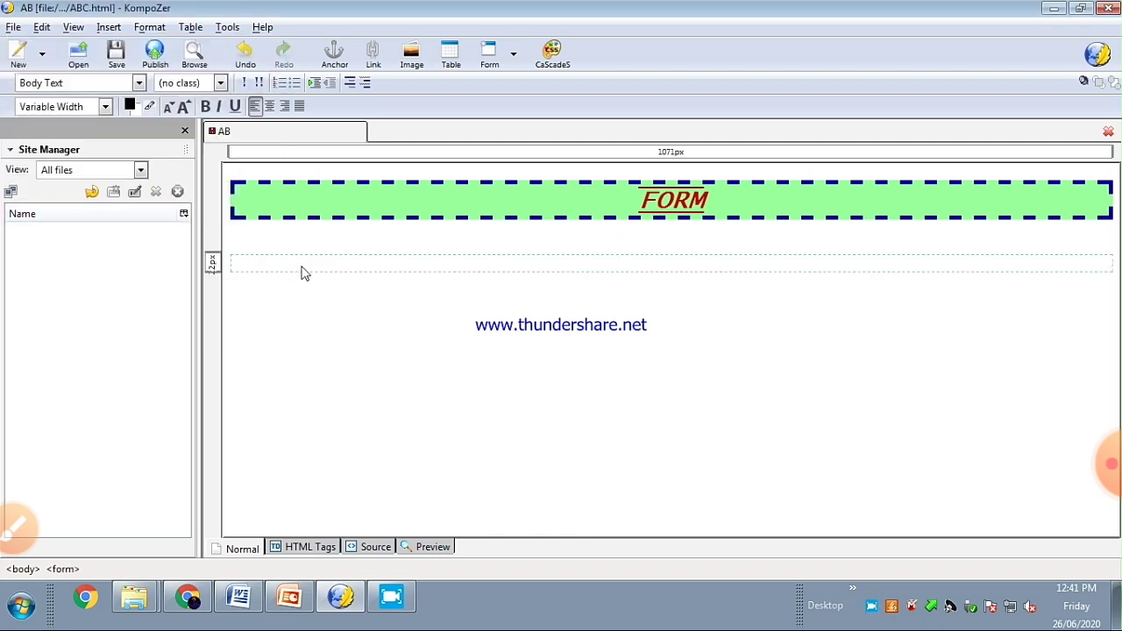
# Choose the onsubmit JavaScript event for the AB form in its advanced properties
pyautogui.doubleClick(270, 273)
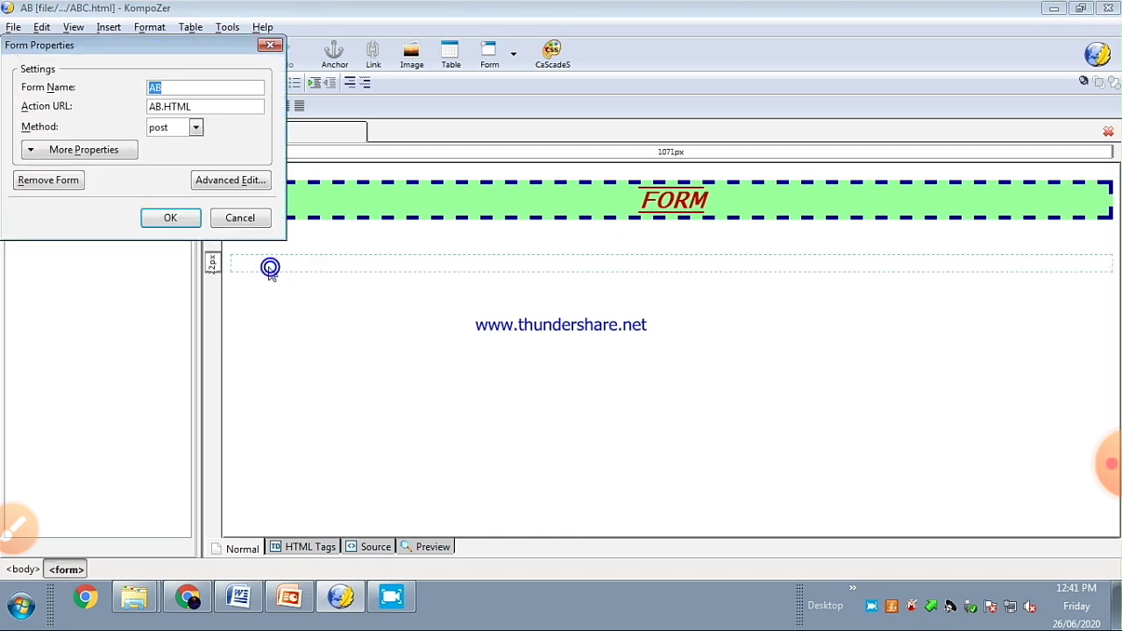
pyautogui.click(219, 187)
pyautogui.click(194, 115)
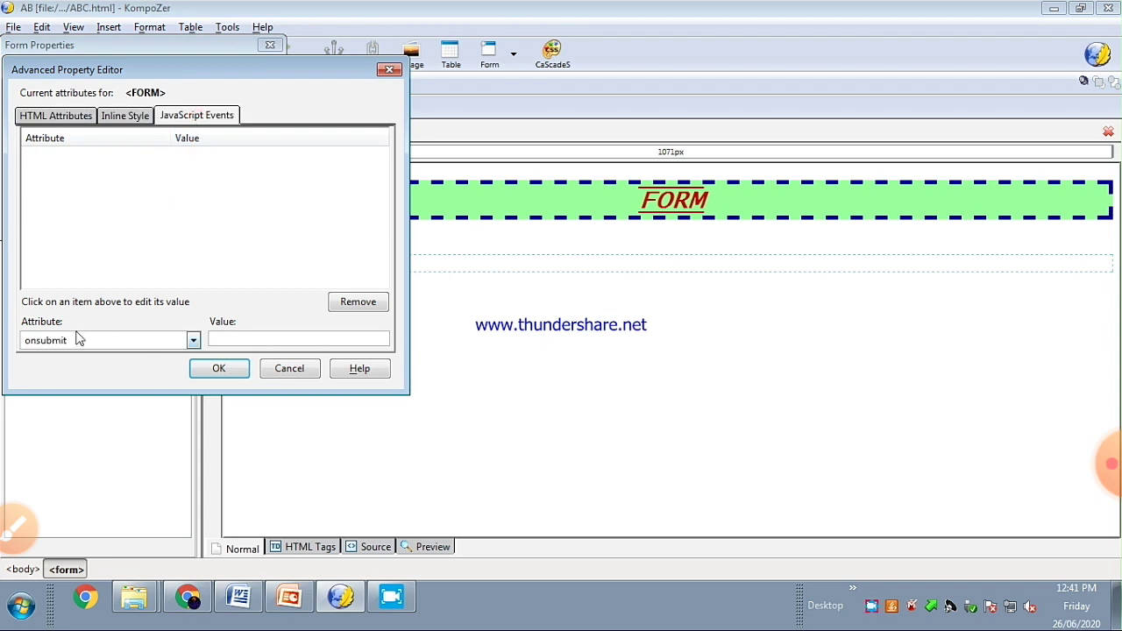
pyautogui.click(192, 340)
pyautogui.click(107, 359)
pyautogui.click(243, 339)
pyautogui.write('RE')
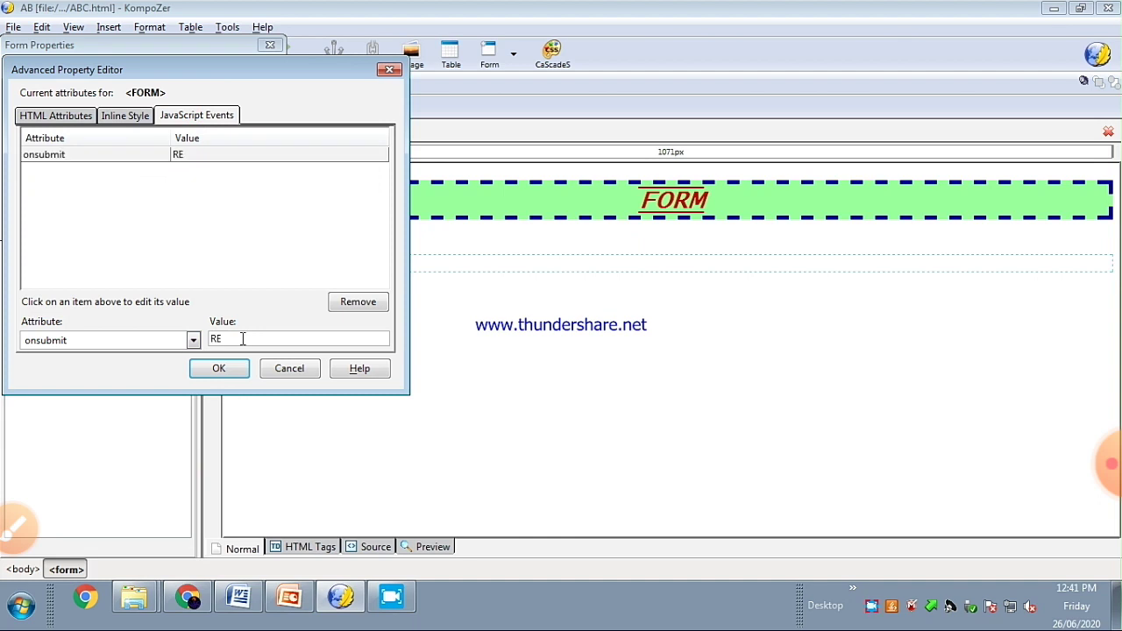
pyautogui.write('TURN VALIDATE')
pyautogui.press('BackSpace')
pyautogui.press('BackSpace')
pyautogui.press('BackSpace')
pyautogui.hotkey('ctrl', 'BackSpace')
pyautogui.hotkey('ctrl', 'BackSpace')
# Set the form's onsubmit event value to return validateForm() and confirm the form properties
pyautogui.write('return vald')
pyautogui.press('BackSpace')
pyautogui.write('idatef')
pyautogui.press('BackSpace')
pyautogui.press('BackSpace')
pyautogui.press('BackSpace')
pyautogui.write('orm()')
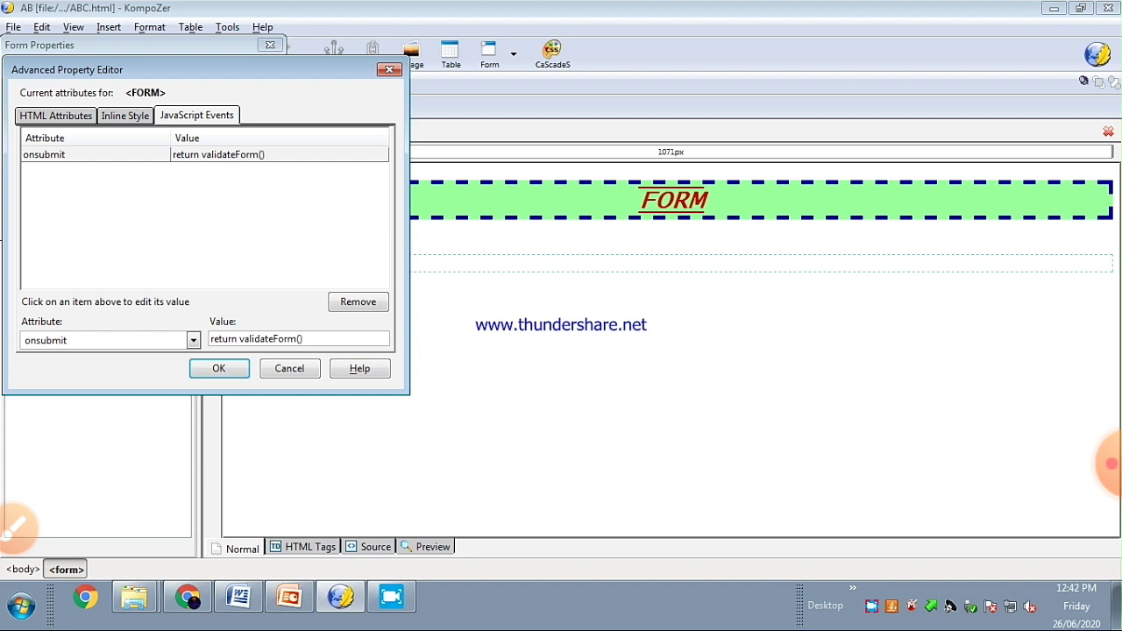
pyautogui.click(216, 371)
pyautogui.click(171, 217)
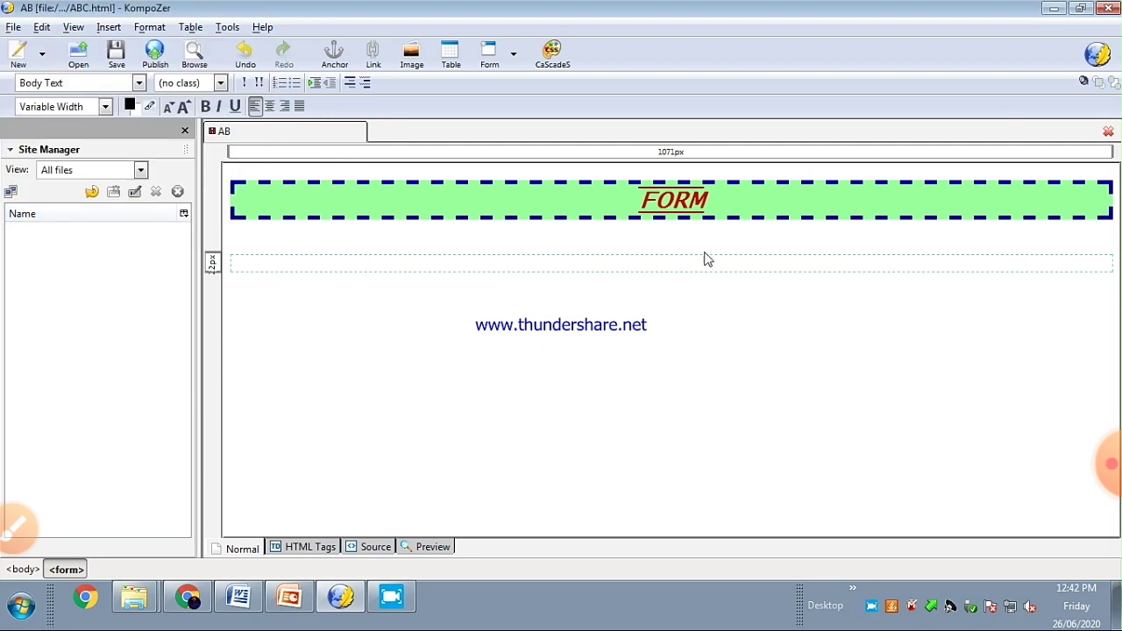
pyautogui.click(514, 52)
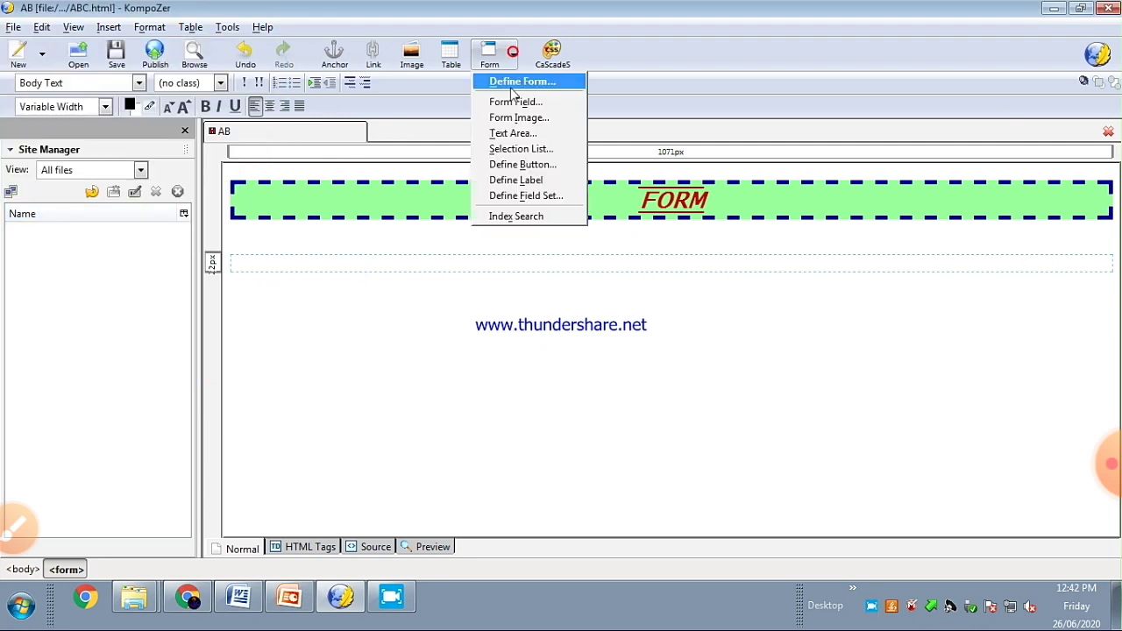
pyautogui.click(493, 184)
pyautogui.write('name')
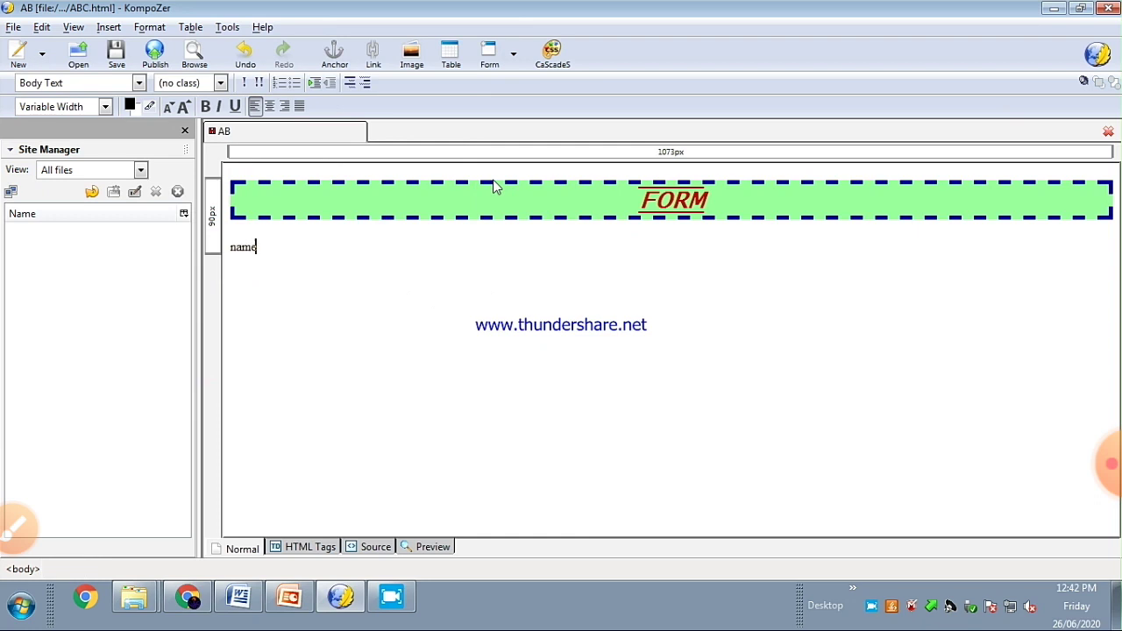
pyautogui.hotkey('ctrl', 'z')
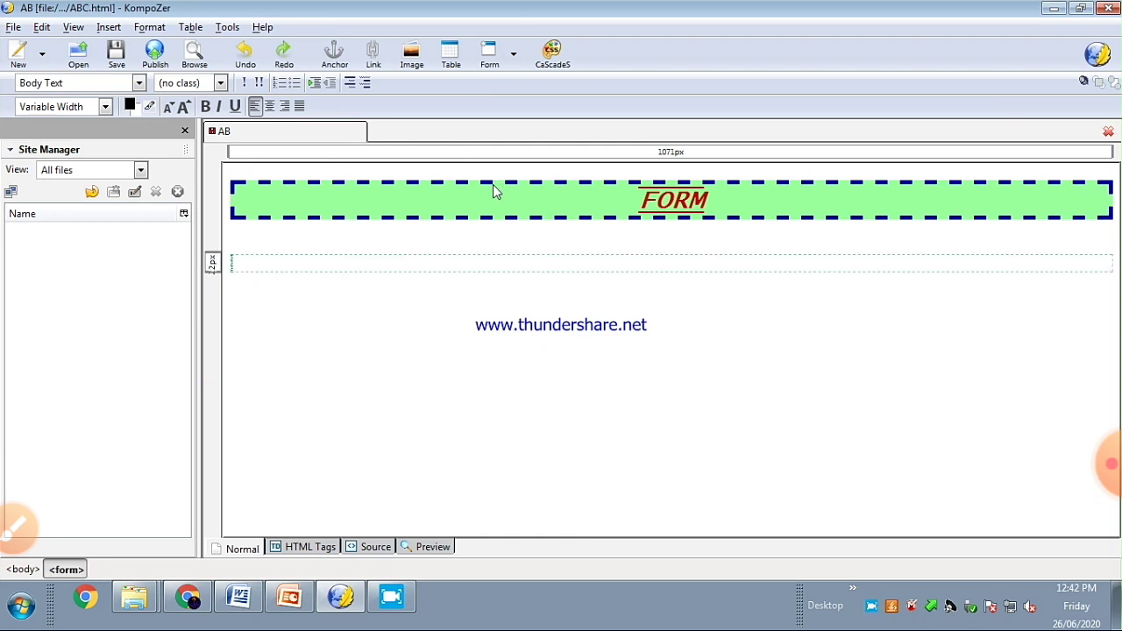
pyautogui.click(353, 260)
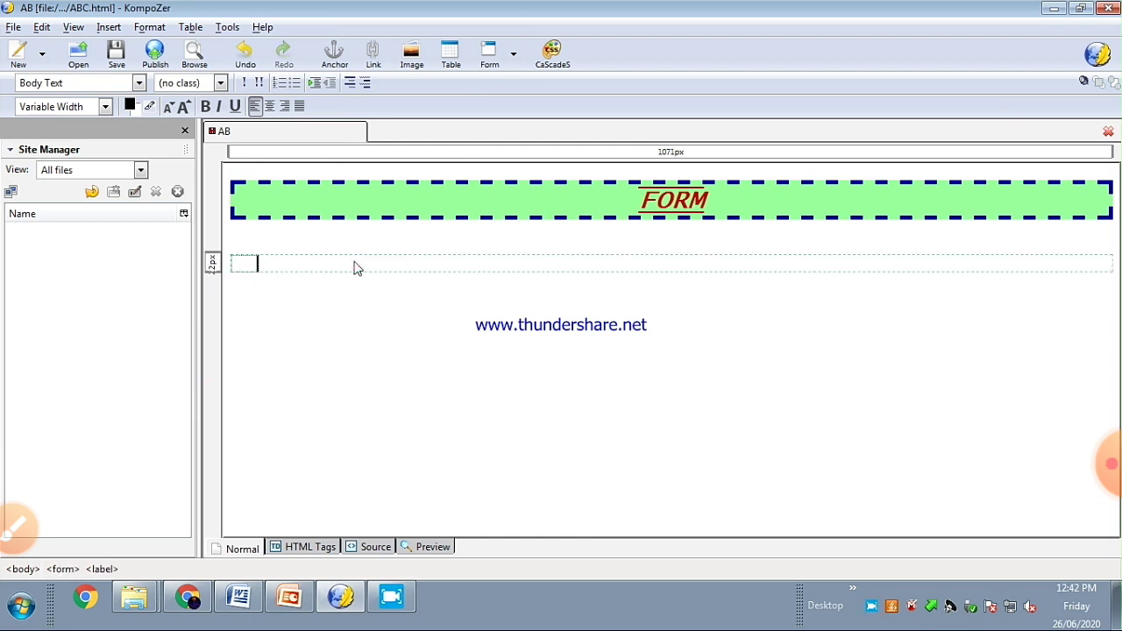
pyautogui.hotkey('ctrl', 'z')
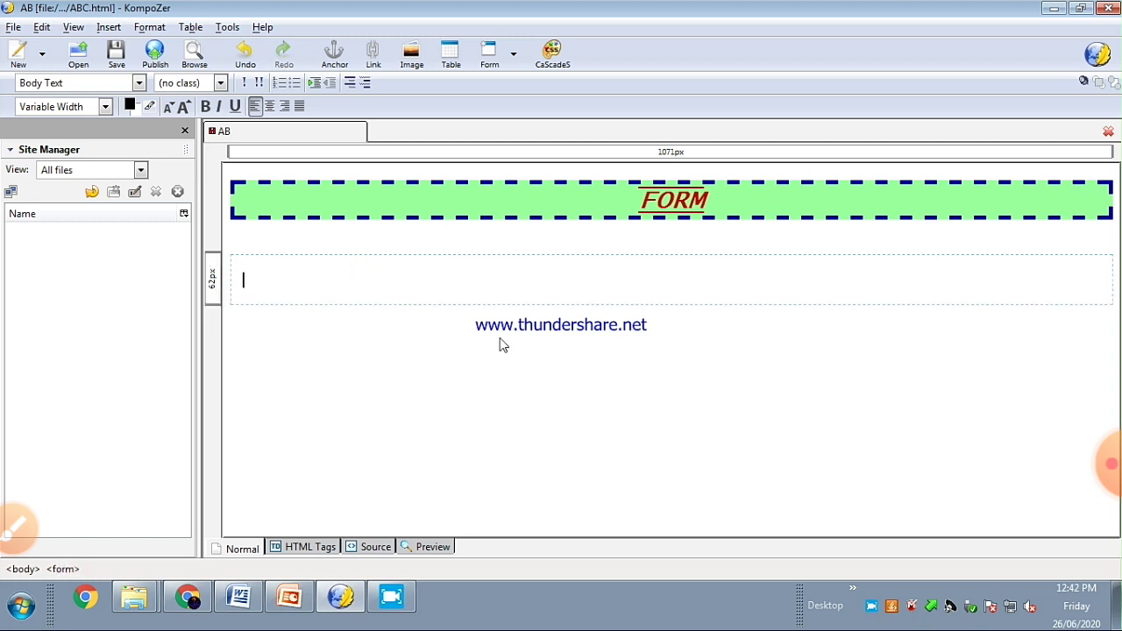
# Insert a label reading name:- inside the AB form
pyautogui.click(512, 54)
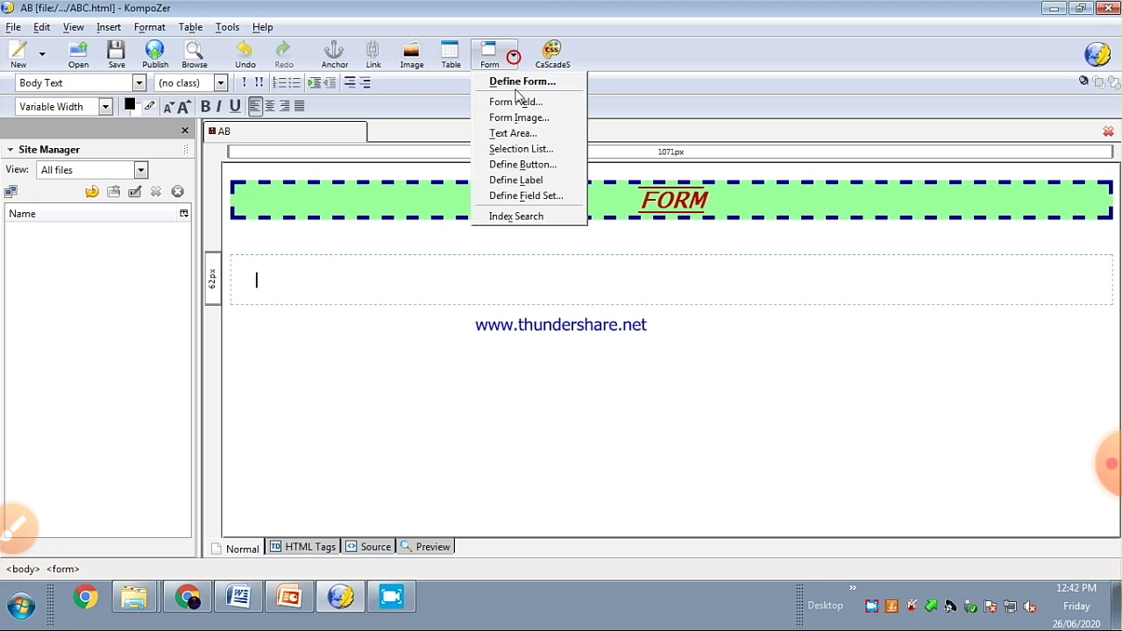
pyautogui.click(516, 180)
pyautogui.write('name:-')
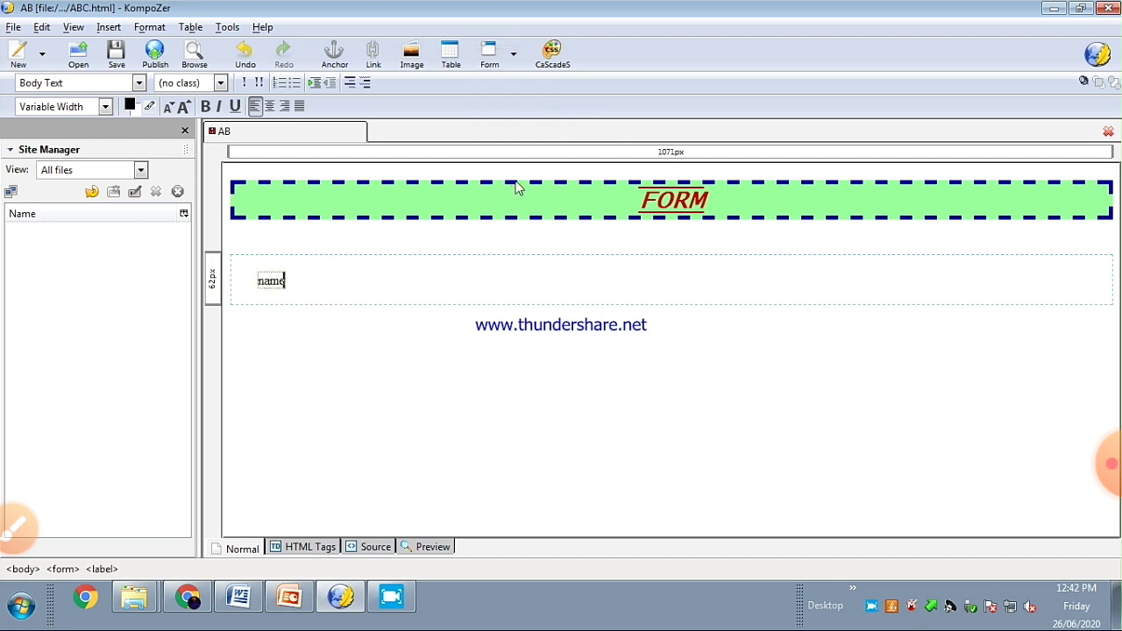
# Add a text field named name after the name:- label and start a new line below it
pyautogui.click(375, 268)
pyautogui.click(513, 54)
pyautogui.click(518, 100)
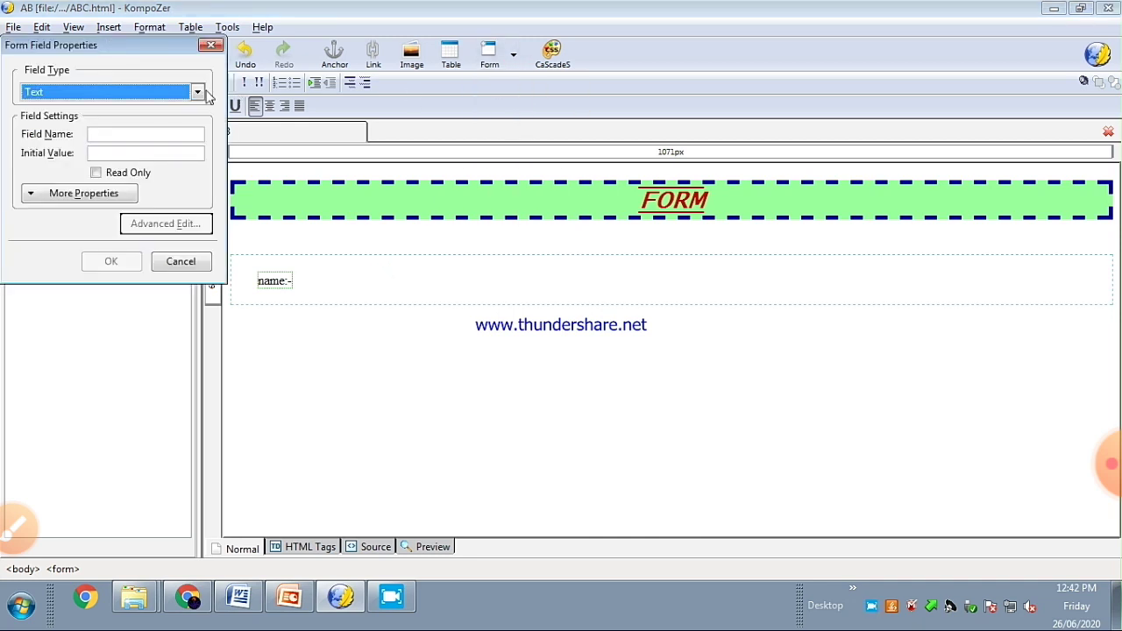
pyautogui.click(198, 92)
pyautogui.click(186, 110)
pyautogui.click(156, 134)
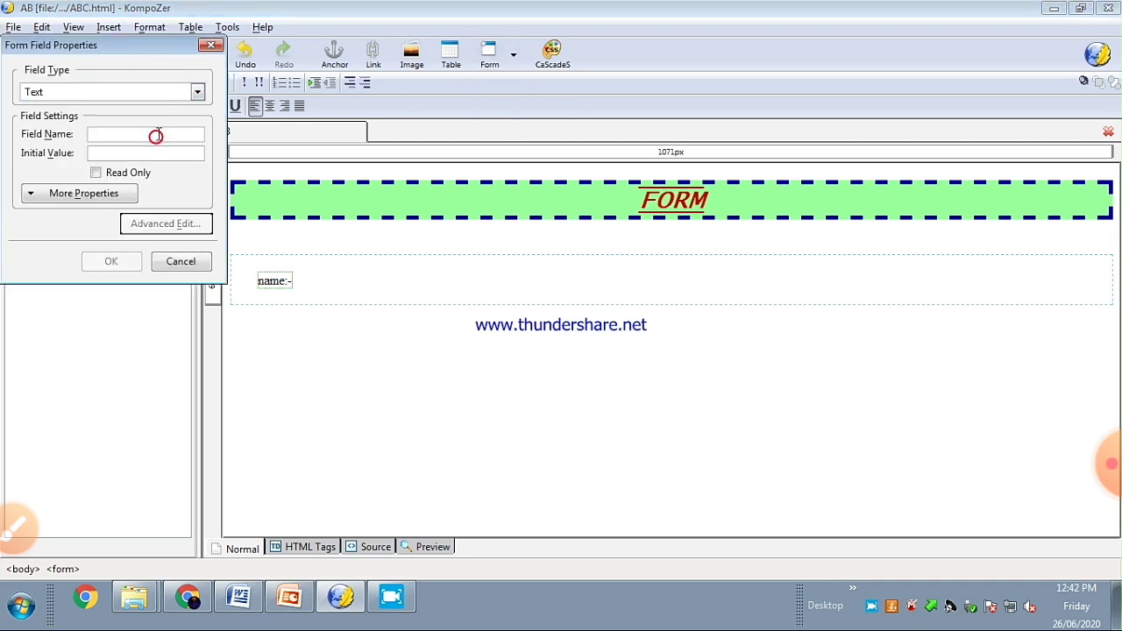
pyautogui.write('name')
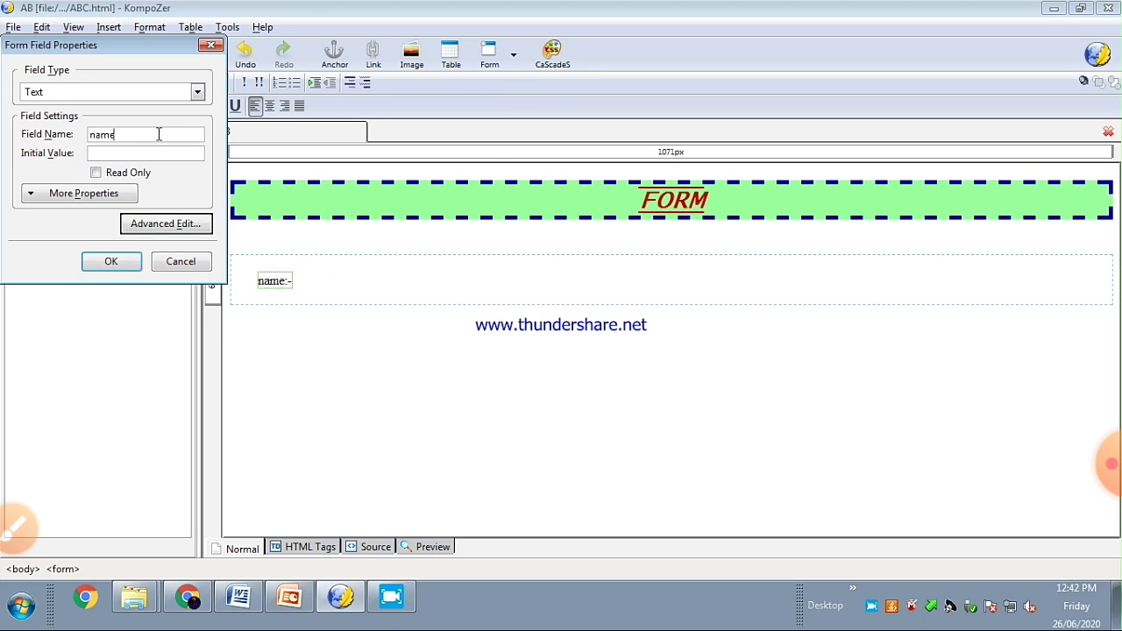
pyautogui.click(94, 260)
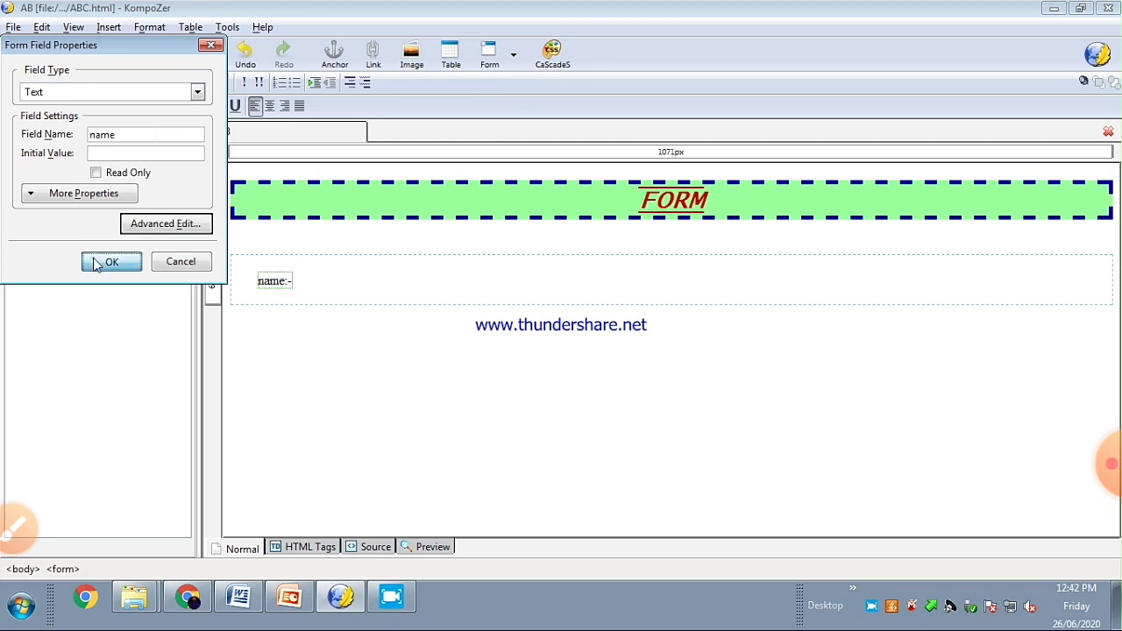
pyautogui.press('Return')
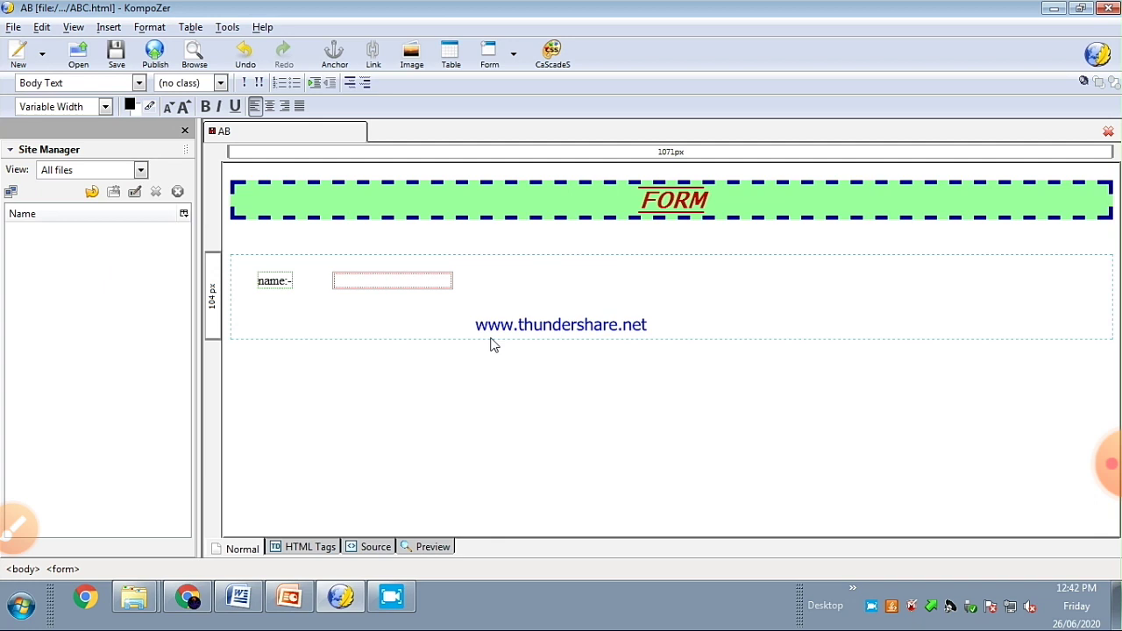
# Add a submit button below the name:- label with submit as both its field name and value
pyautogui.click(513, 54)
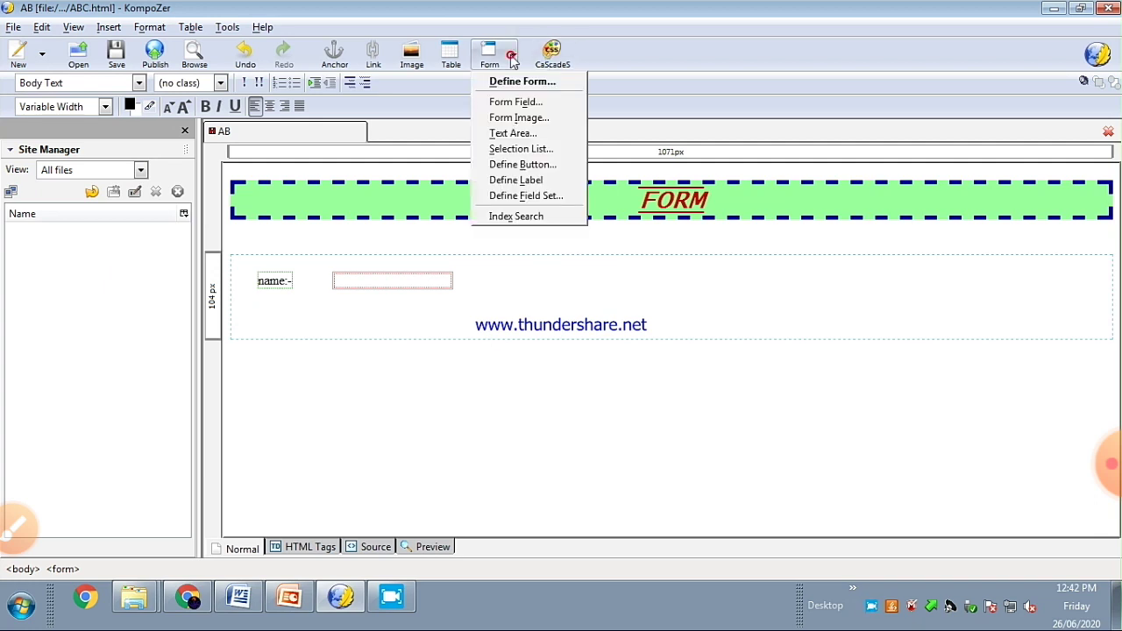
pyautogui.click(507, 103)
pyautogui.click(198, 93)
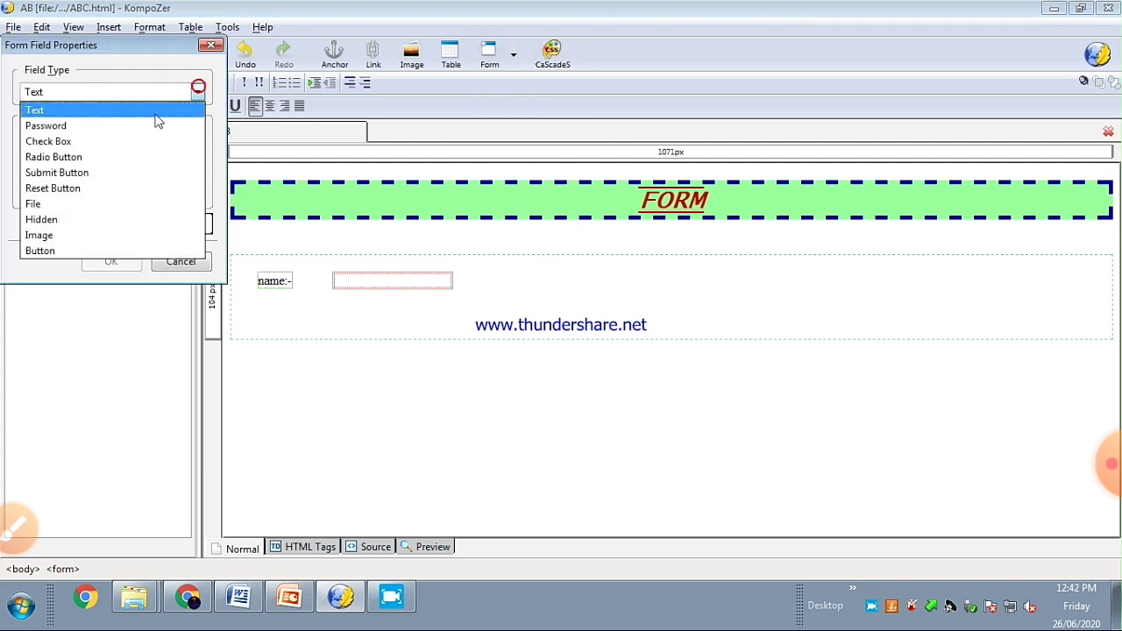
pyautogui.click(72, 172)
pyautogui.click(112, 134)
pyautogui.write('submitsubmit')
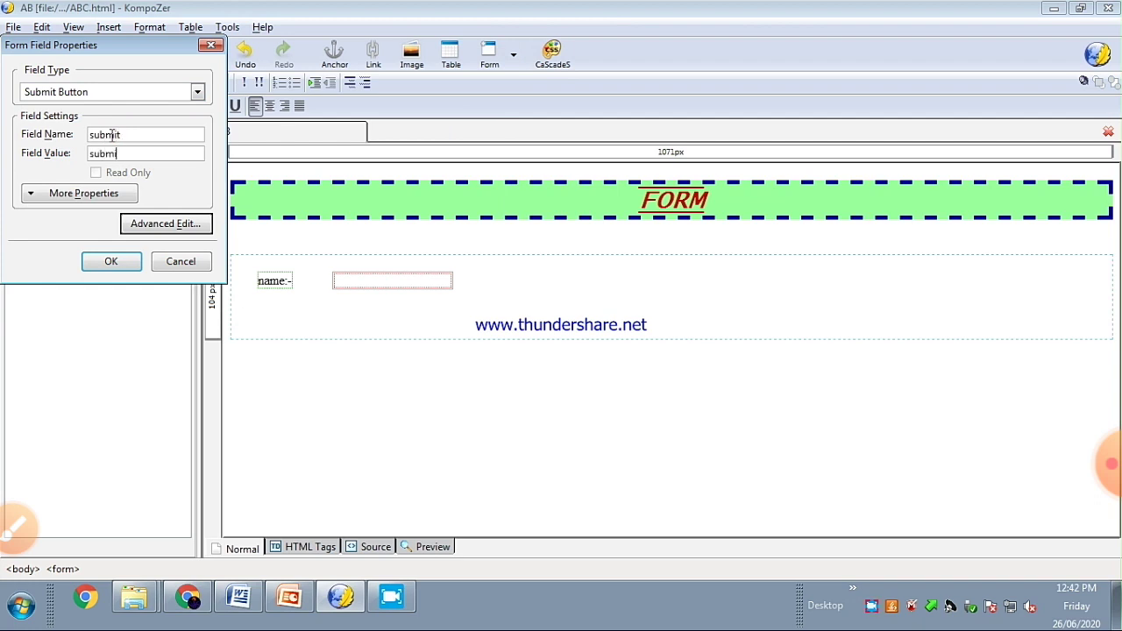
pyautogui.click(109, 262)
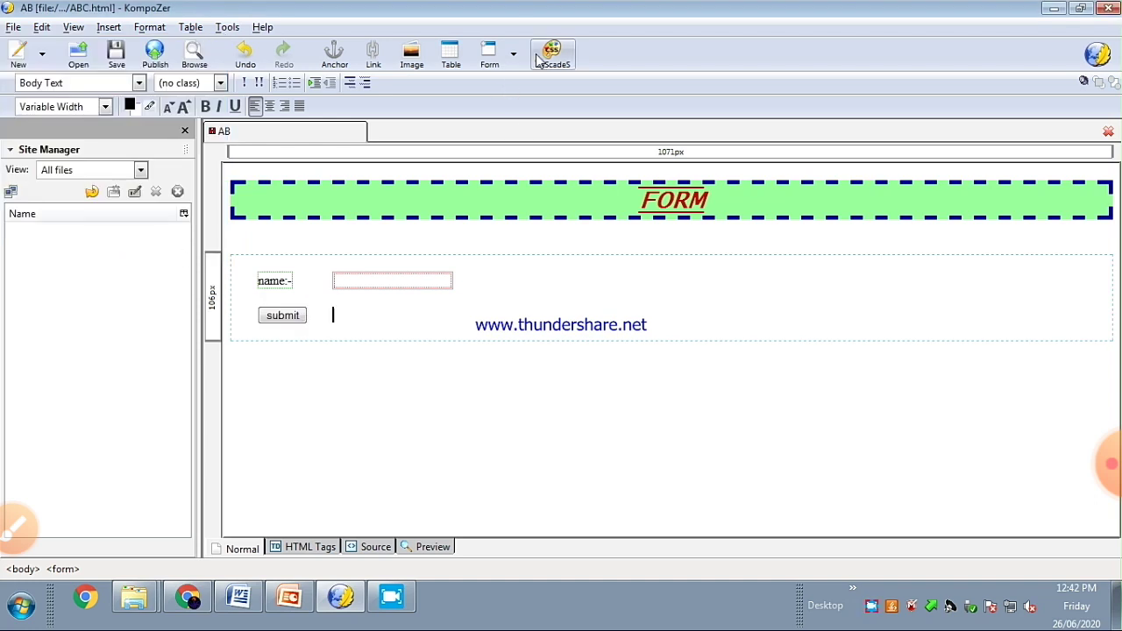
# Add a reset button beside the submit button with reset as both its field name and value
pyautogui.click(491, 53)
pyautogui.click(517, 102)
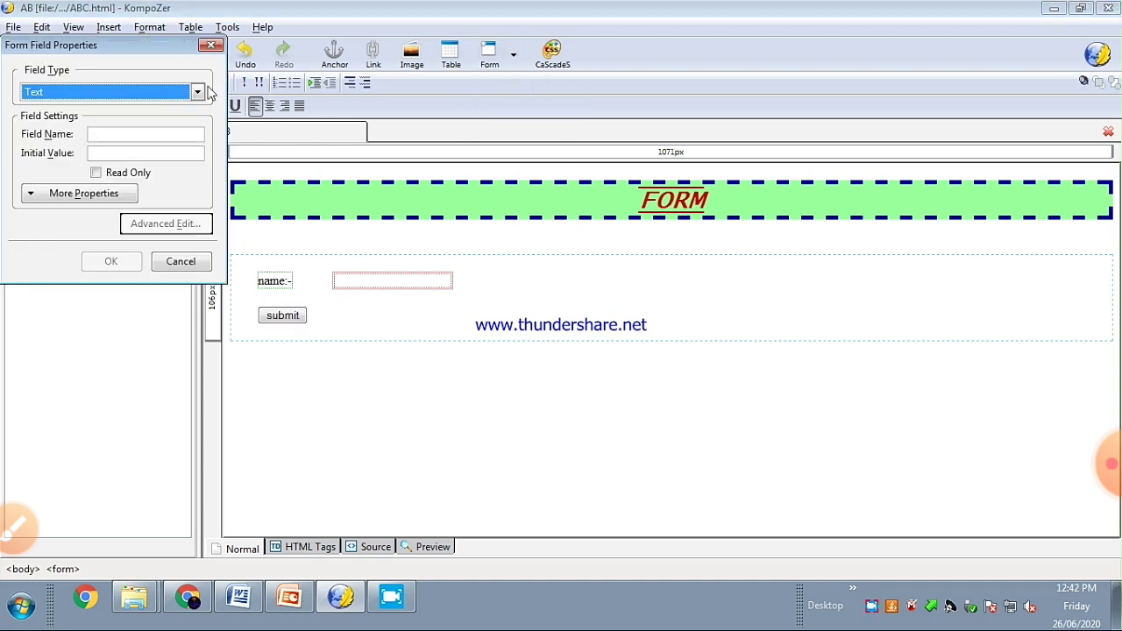
pyautogui.click(197, 92)
pyautogui.click(61, 189)
pyautogui.click(102, 138)
pyautogui.write('resetreset')
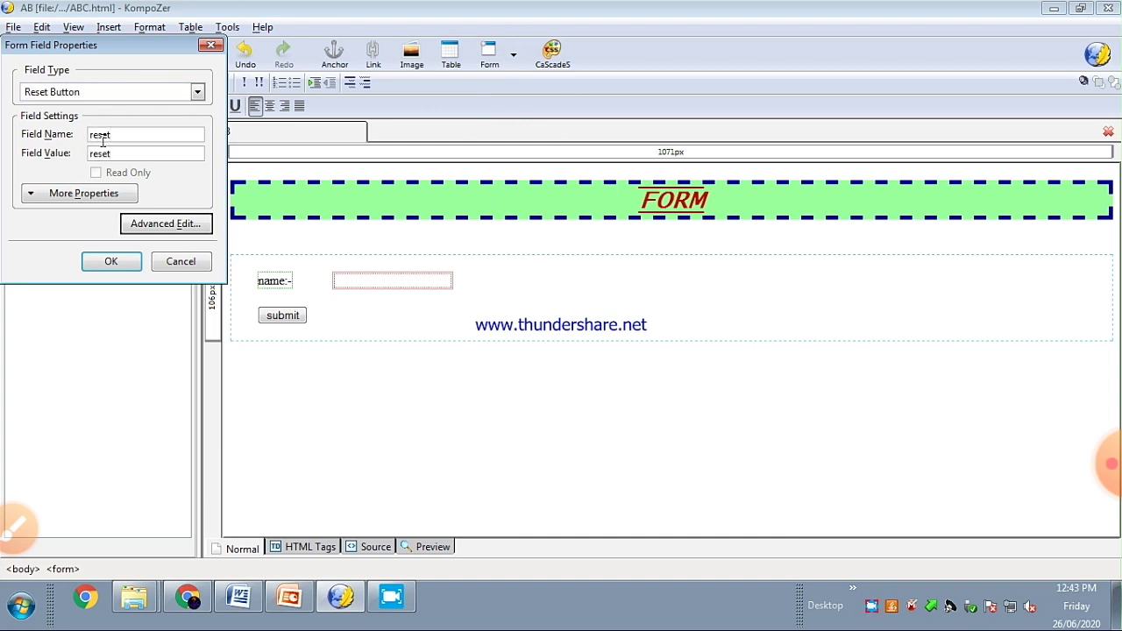
pyautogui.click(111, 262)
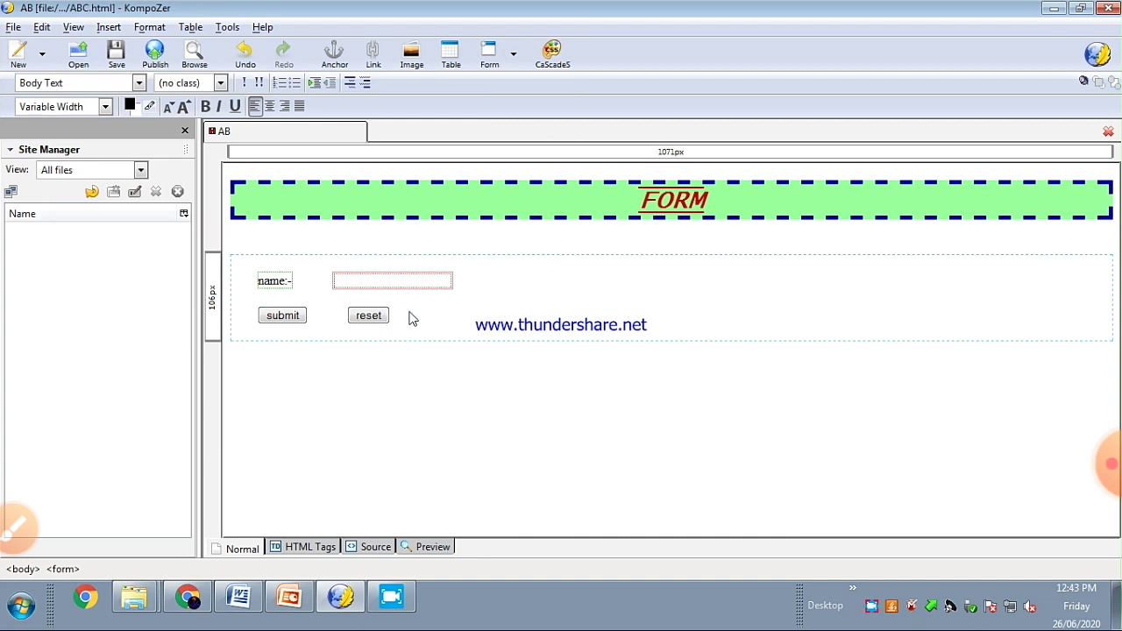
# Check the field properties of the text field beside the name:- label
pyautogui.doubleClick(371, 281)
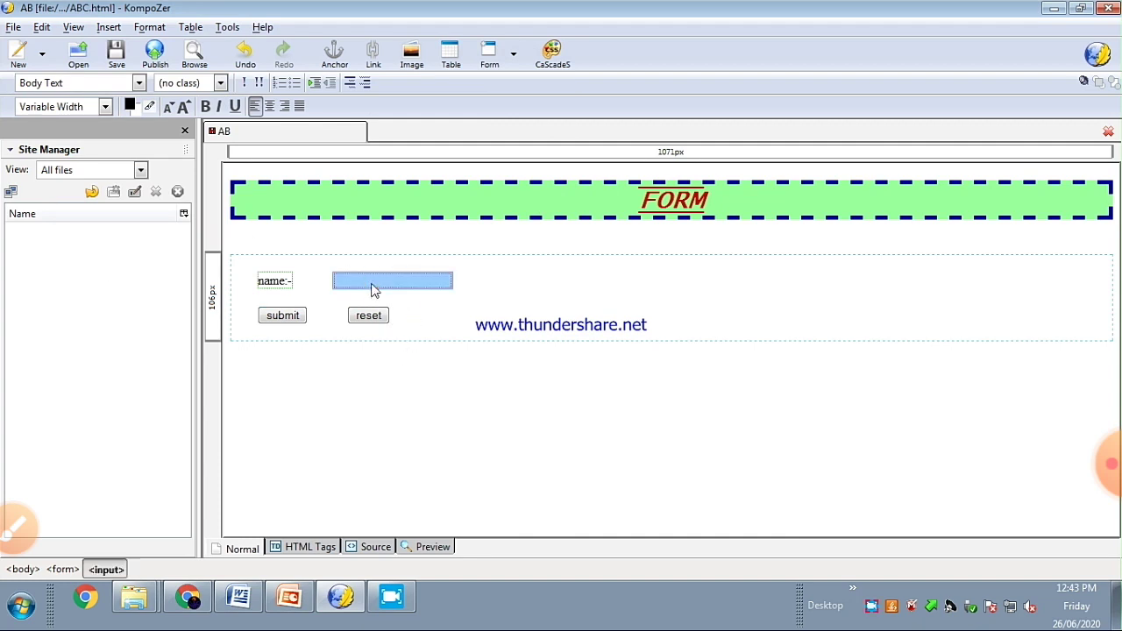
pyautogui.click(93, 257)
# Add the line <script text/javascript? directly below the closing style tag in the HTML source
pyautogui.click(373, 547)
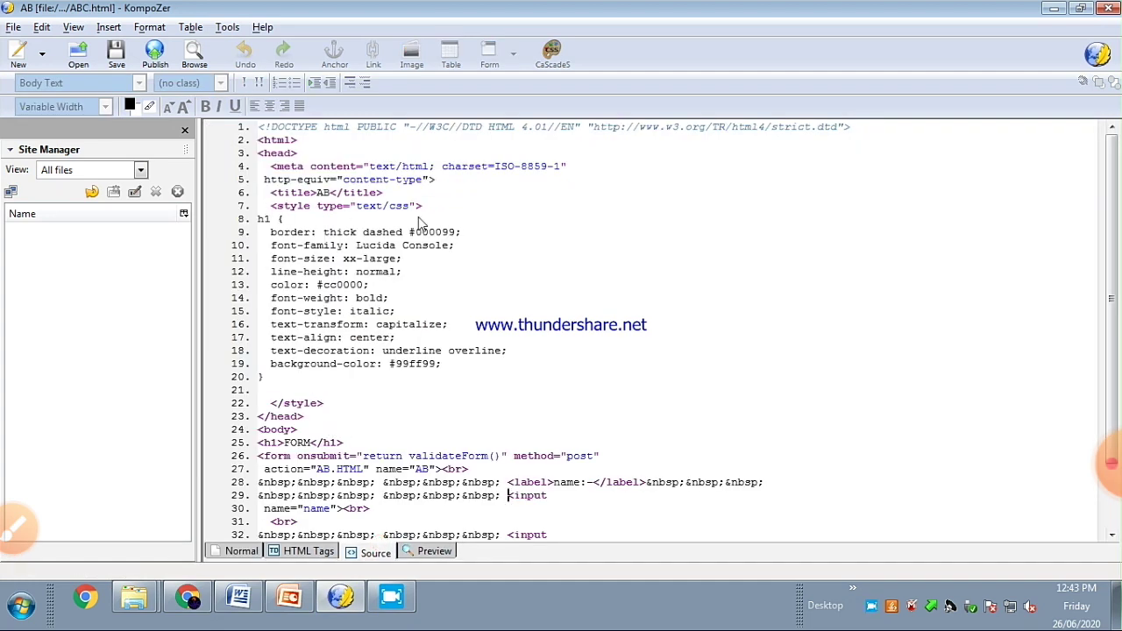
pyautogui.click(328, 402)
pyautogui.press('Return')
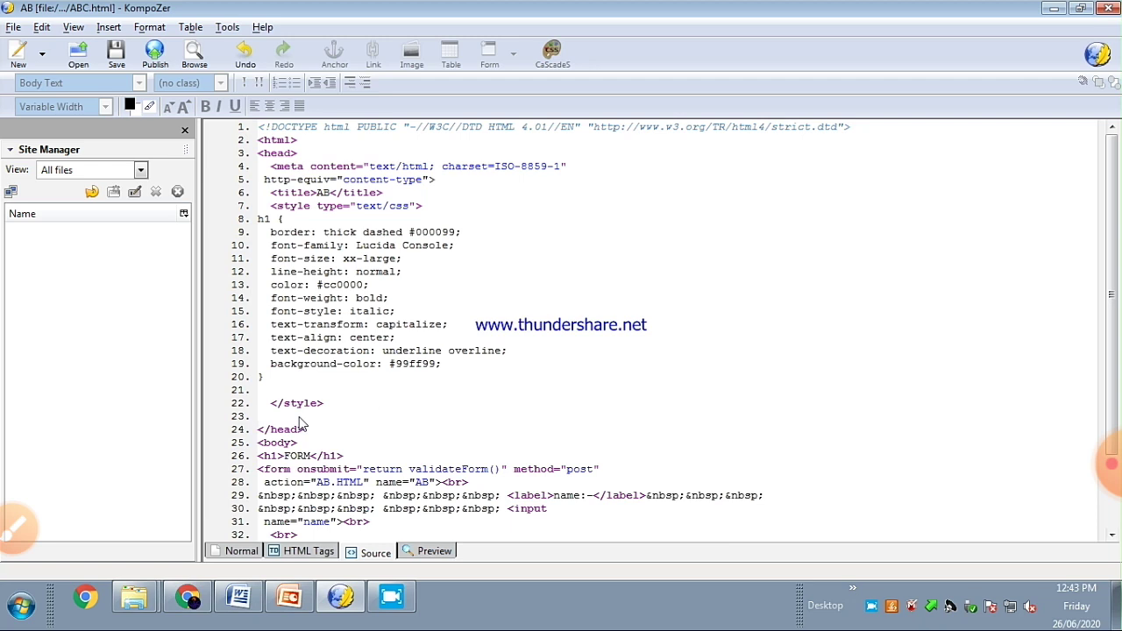
pyautogui.write('<script')
pyautogui.write('text/javasc')
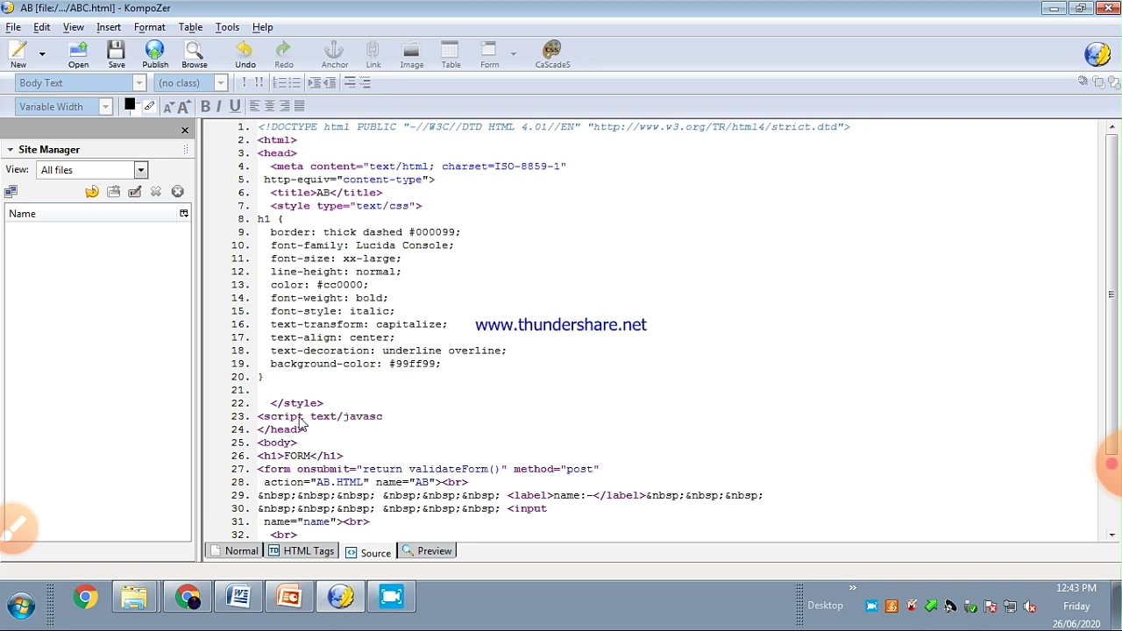
pyautogui.write('ri')
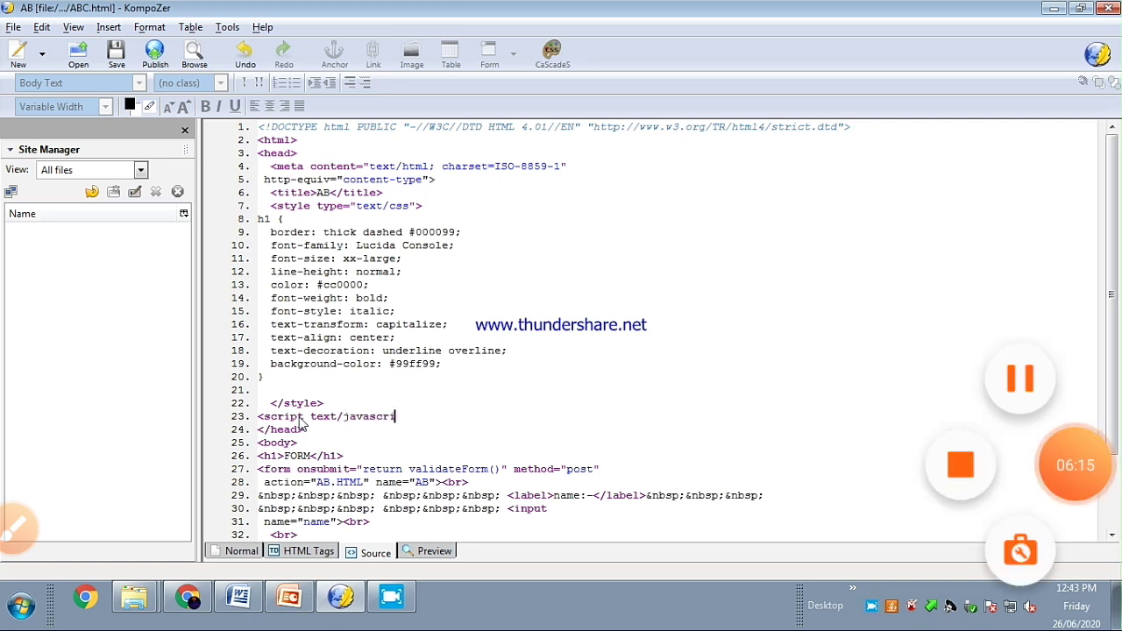
pyautogui.write('pt?')
pyautogui.press('Return')
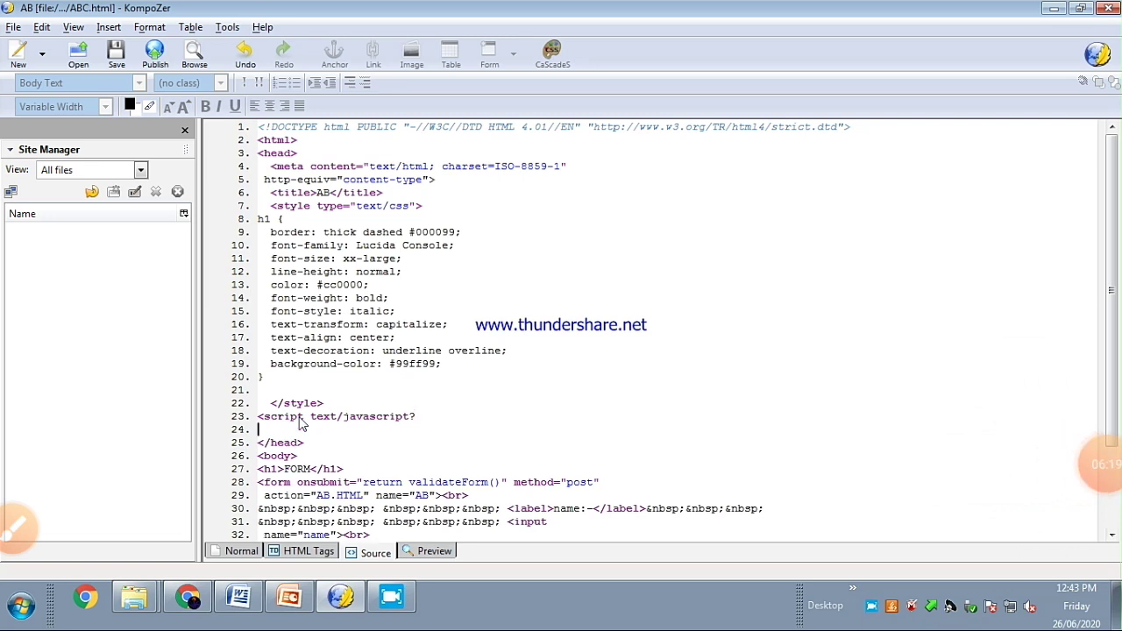
# Declare function validateForm() below the script tag and open its body with a brace
pyautogui.write('function validate')
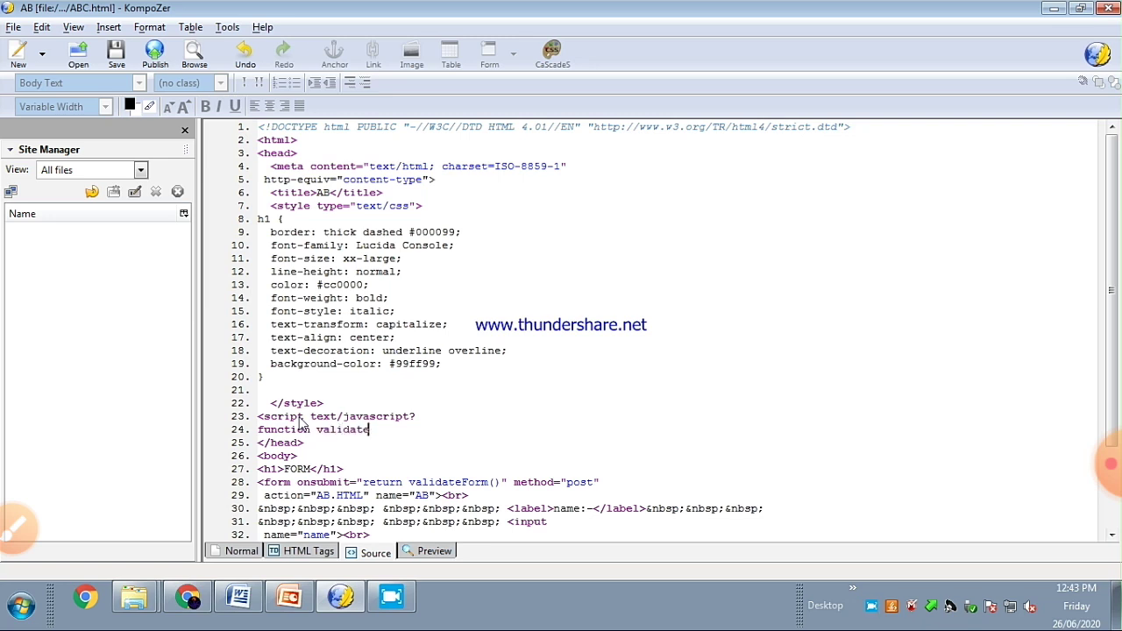
pyautogui.write('Form()')
pyautogui.press('Return')
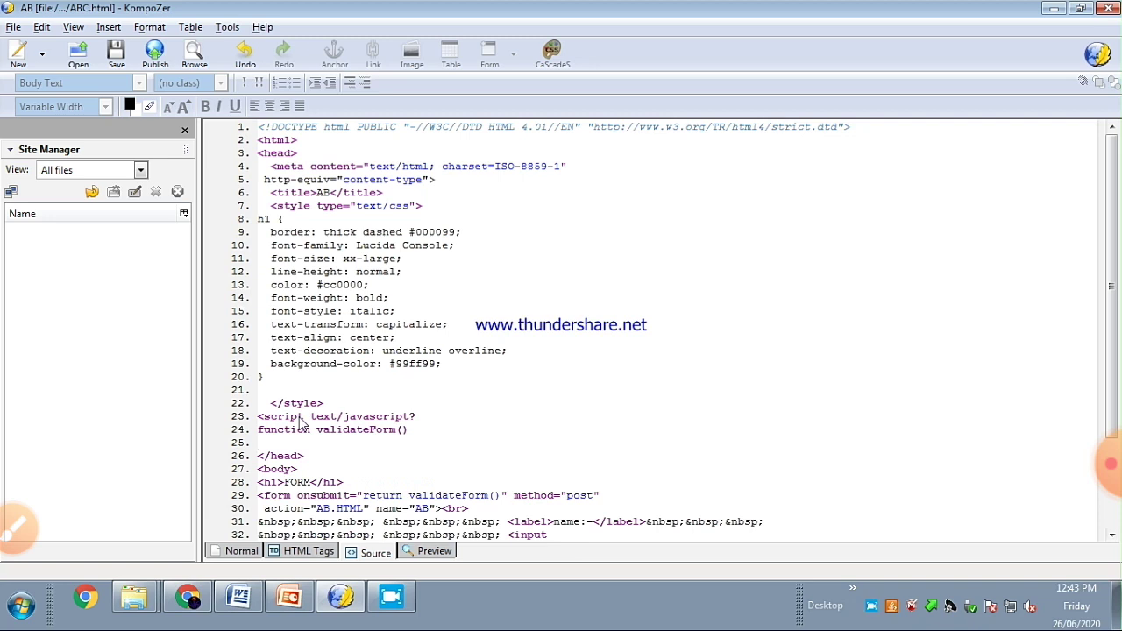
pyautogui.write('{')
pyautogui.press('Return')
# Add the statement var x=document.AB.name.value; inside the validateForm() function
pyautogui.write('var x=document.ab')
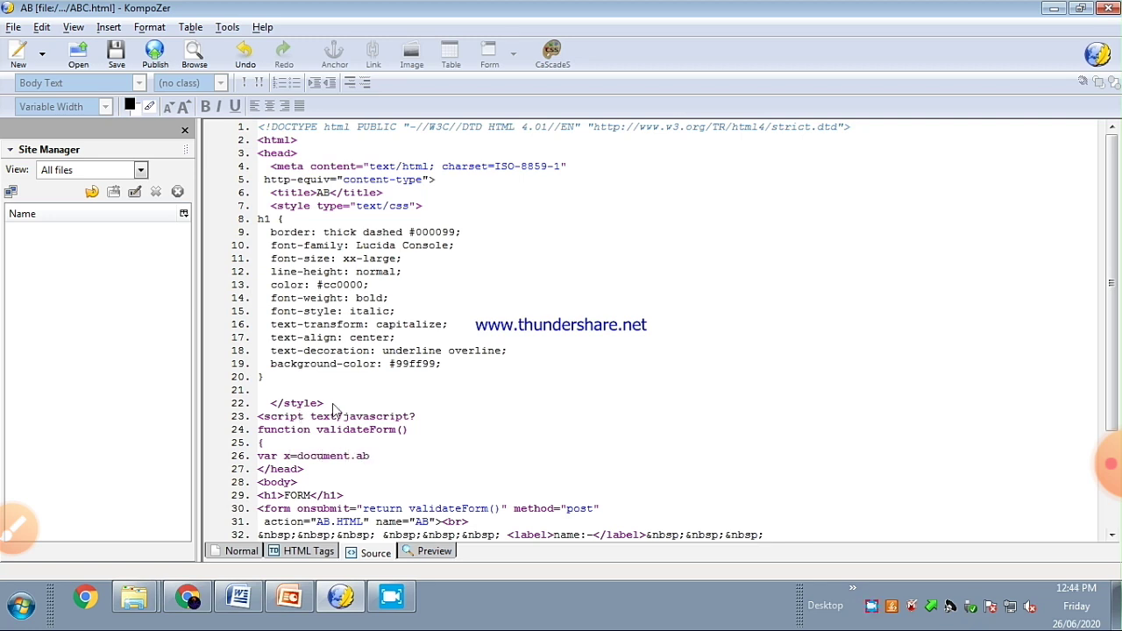
pyautogui.scroll(-2, 321, 426)
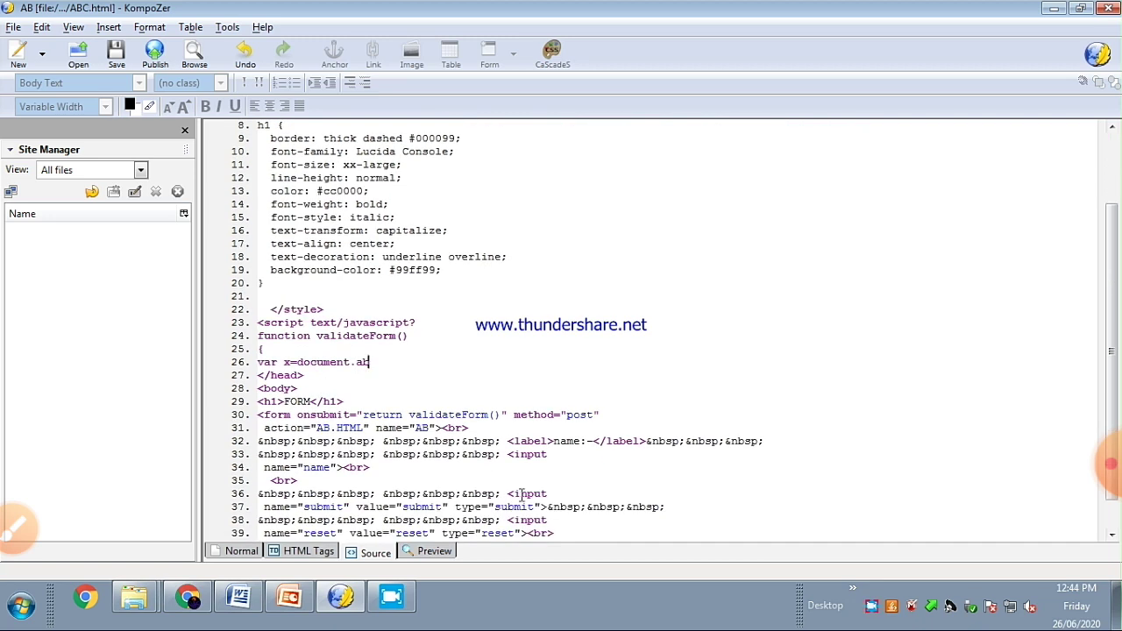
pyautogui.press('BackSpace')
pyautogui.press('BackSpace')
pyautogui.write('AB.name.value;')
pyautogui.press('Return')
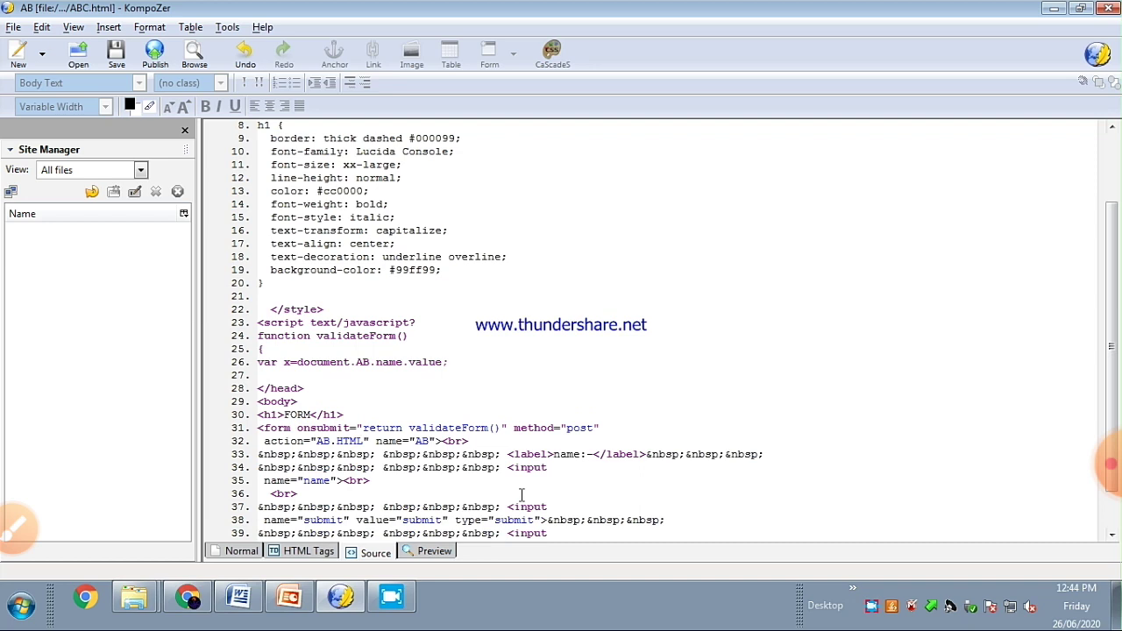
# Add the condition if(x==nill || x=="") below the variable, open its block and begin an alert( call
pyautogui.write('if(x==nill || x=="")')
pyautogui.press('Return')
pyautogui.write('{')
pyautogui.press('Return')
pyautogui.write('alert(')
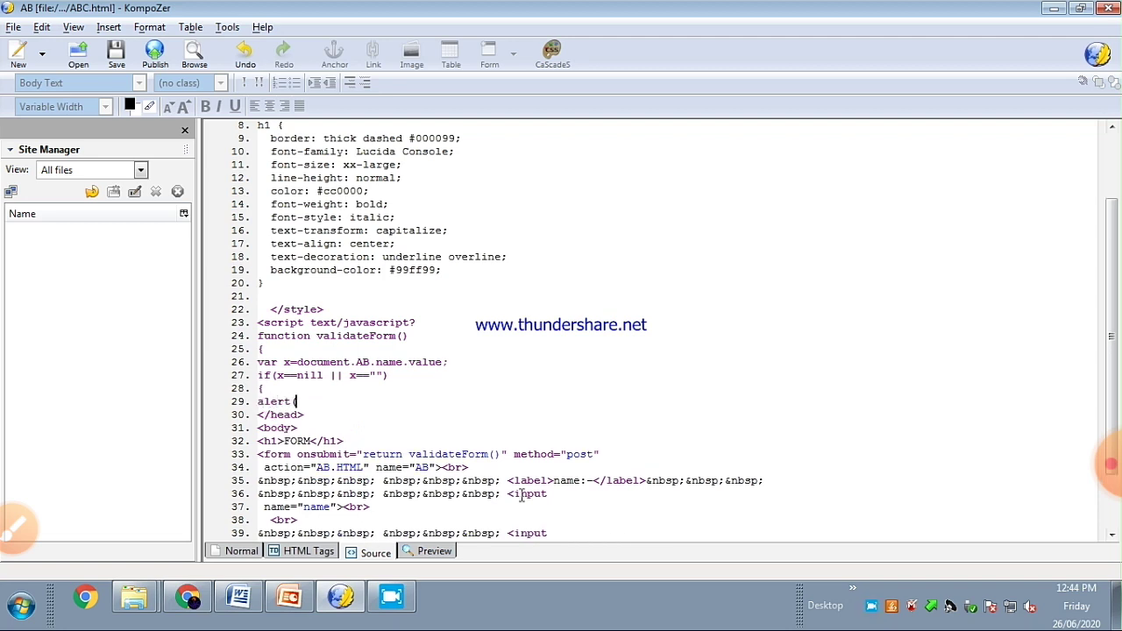